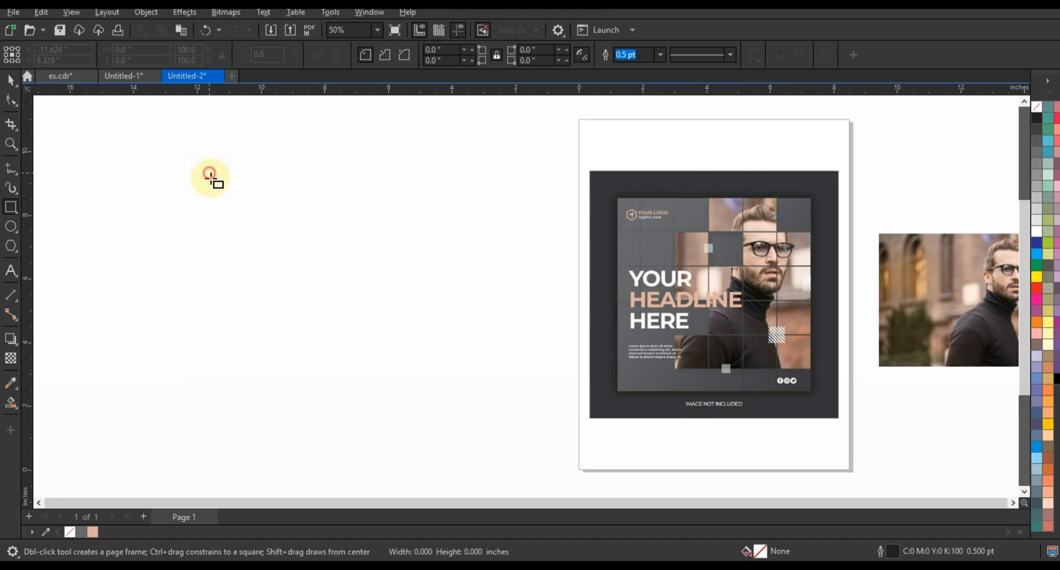
Step: Draw a square about 8.14 inches wide on the empty area beside the page and set its outline to 3.0 pt
{"action": "left_click_drag", "start_coordinate": [210, 174], "coordinate": [336, 436]}
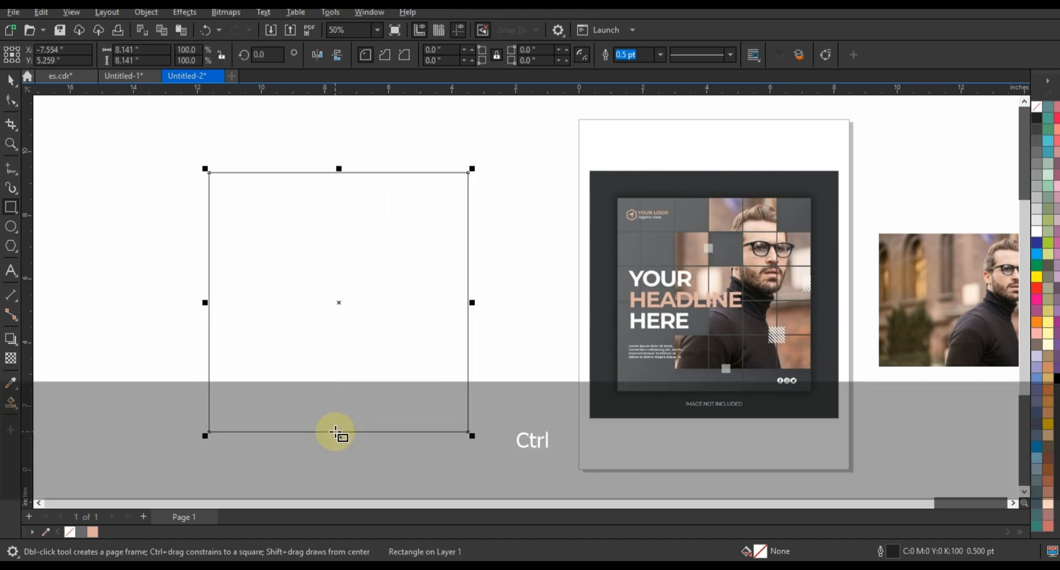
{"action": "left_click", "coordinate": [10, 80]}
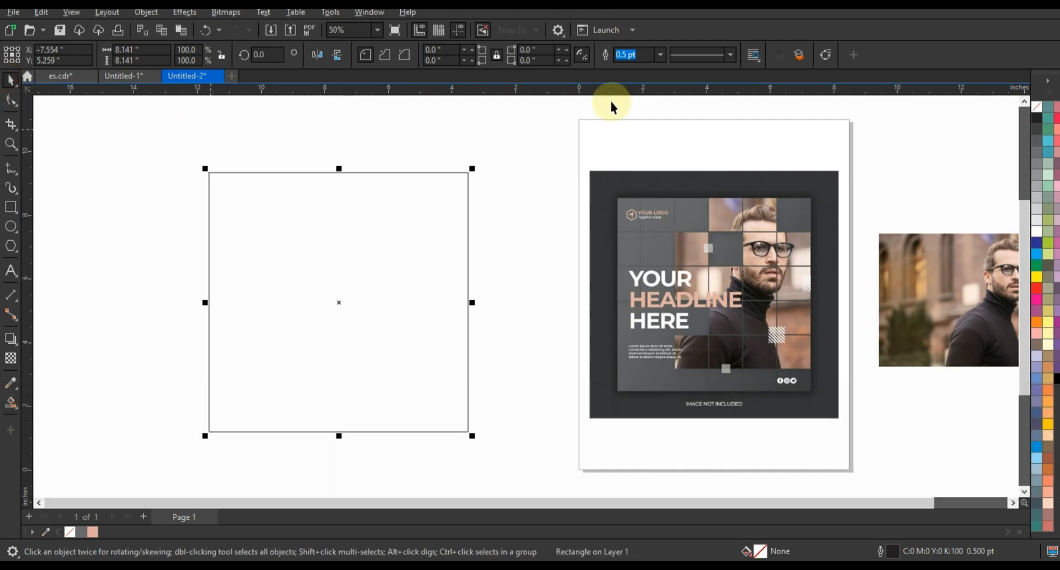
{"action": "left_click", "coordinate": [659, 55]}
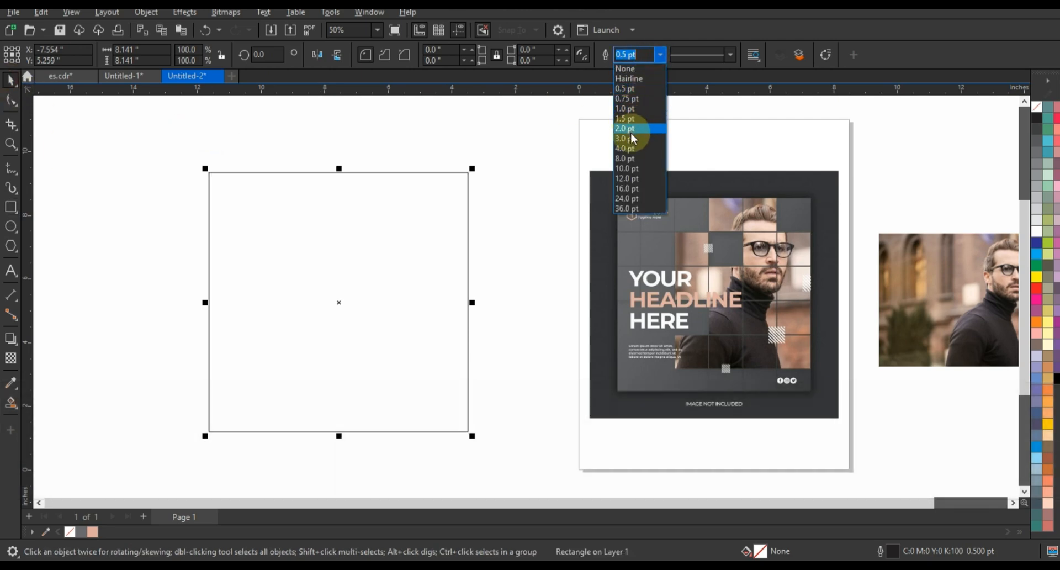
{"action": "left_click", "coordinate": [633, 138]}
{"action": "left_click", "coordinate": [511, 147]}
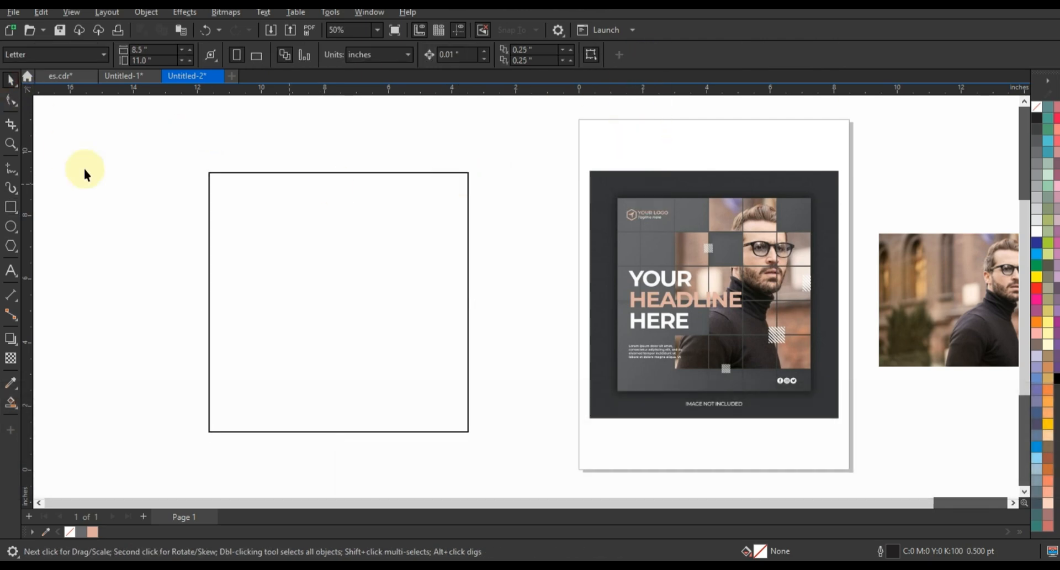
Step: Draw a thin horizontal bar about 10.65 inches wide across the upper part of the square and reduce its height to about 0.04 inch
{"action": "left_click", "coordinate": [9, 209]}
{"action": "left_click_drag", "start_coordinate": [192, 204], "coordinate": [531, 205]}
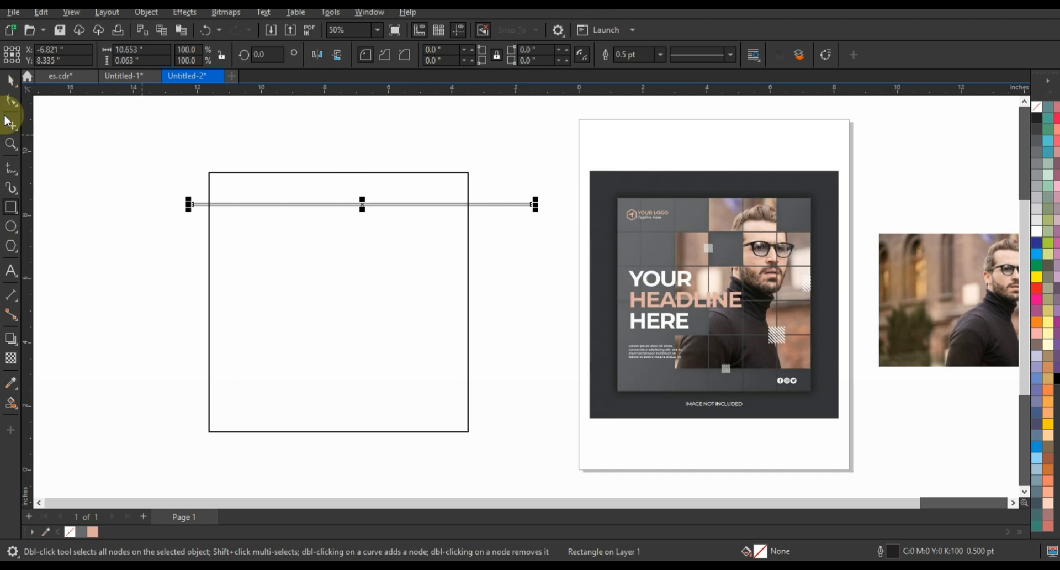
{"action": "left_click", "coordinate": [11, 143]}
{"action": "left_click_drag", "start_coordinate": [322, 184], "coordinate": [409, 228]}
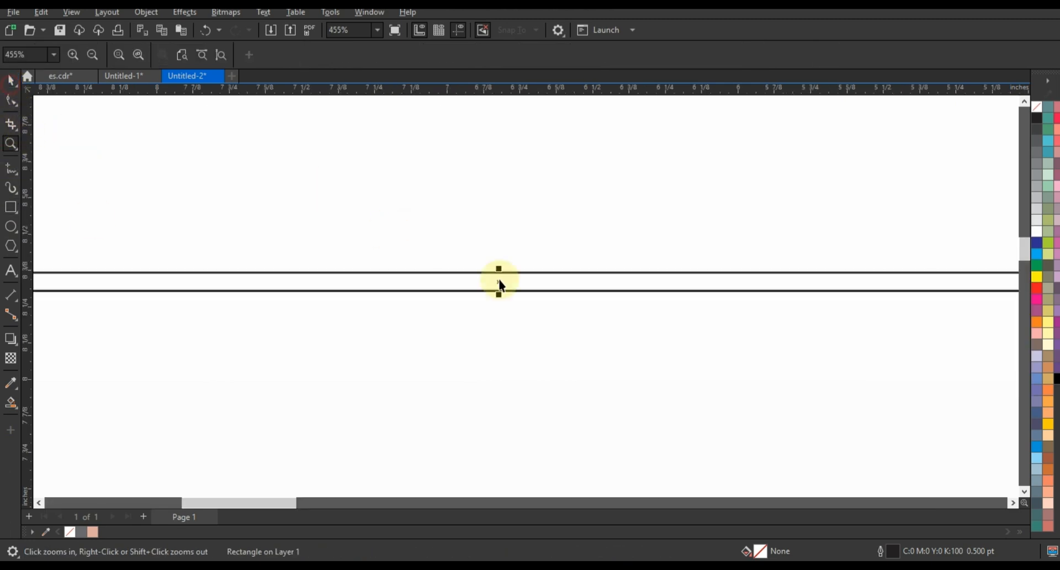
{"action": "left_click_drag", "start_coordinate": [499, 268], "coordinate": [498, 274]}
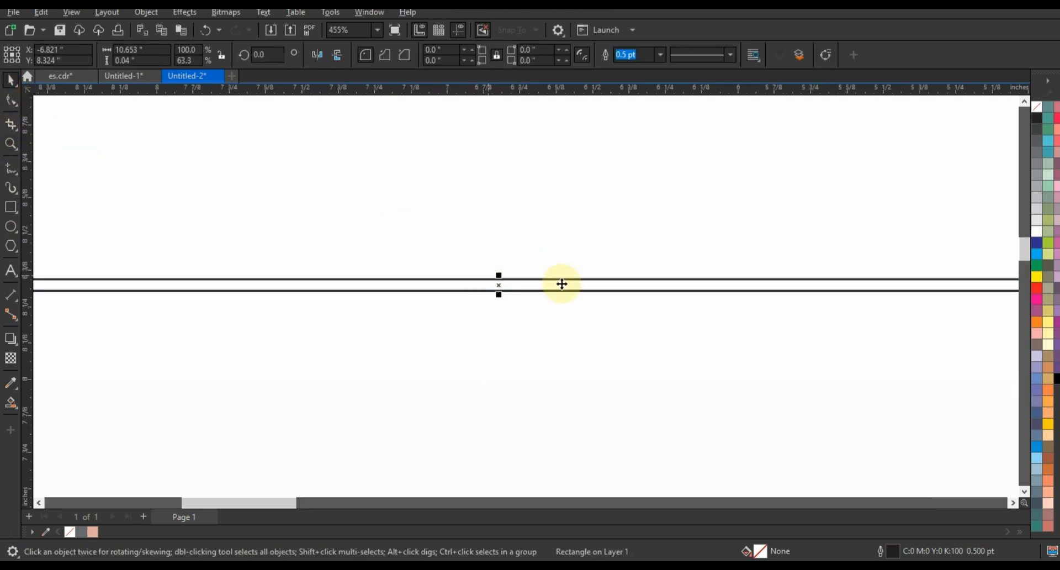
Step: Fill the thin bar with black and center it horizontally on the square
{"action": "left_click", "coordinate": [733, 210], "text": "shift"}
{"action": "key", "text": "c"}
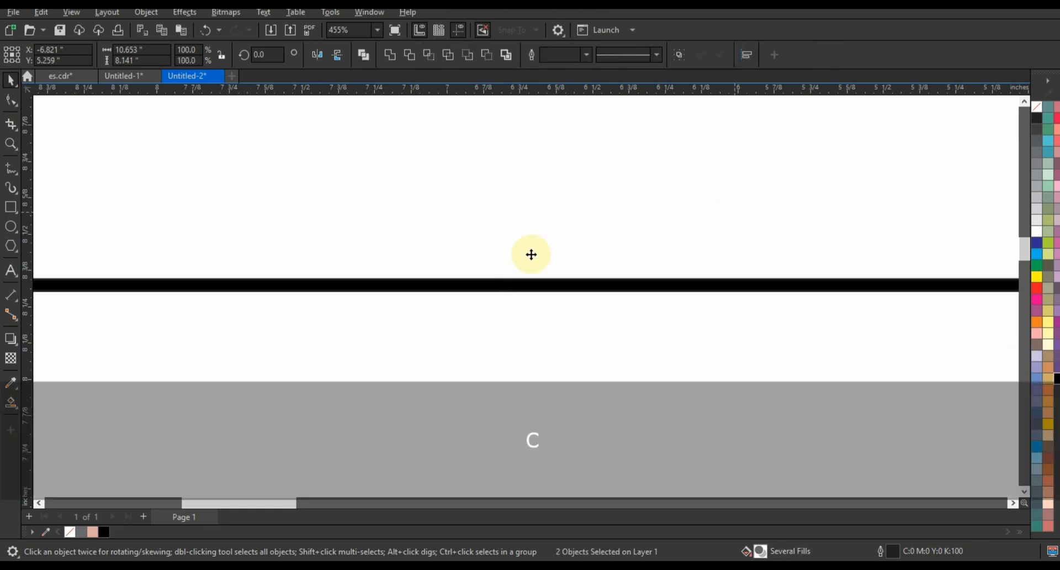
{"action": "key", "text": "shift+F2"}
{"action": "key", "text": "Escape"}
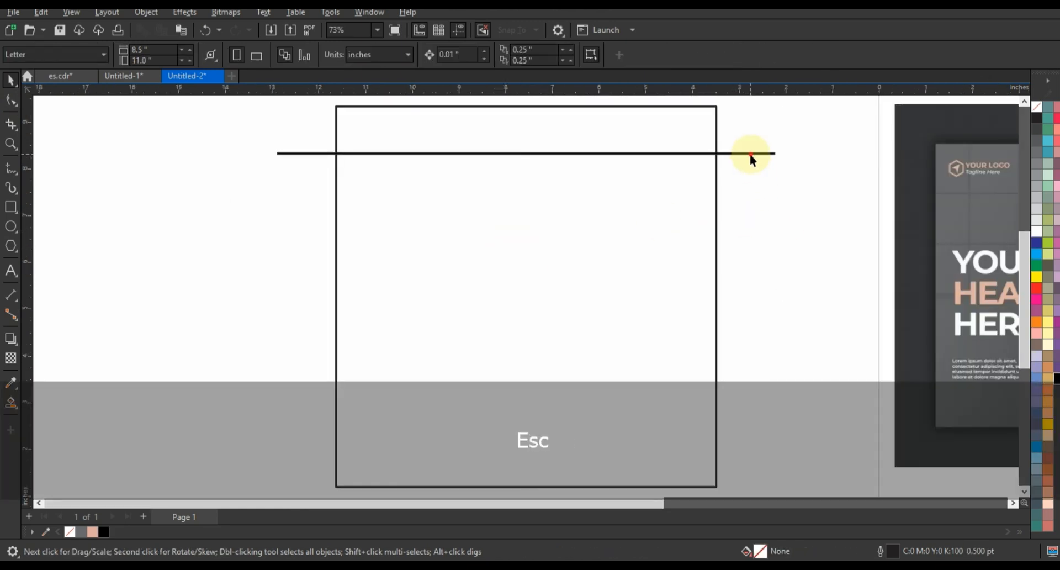
Step: Copy the black bar straight down by about 1.4 inches and repeat the duplication to make five evenly spaced bars
{"action": "left_click_drag", "start_coordinate": [751, 159], "coordinate": [744, 221]}
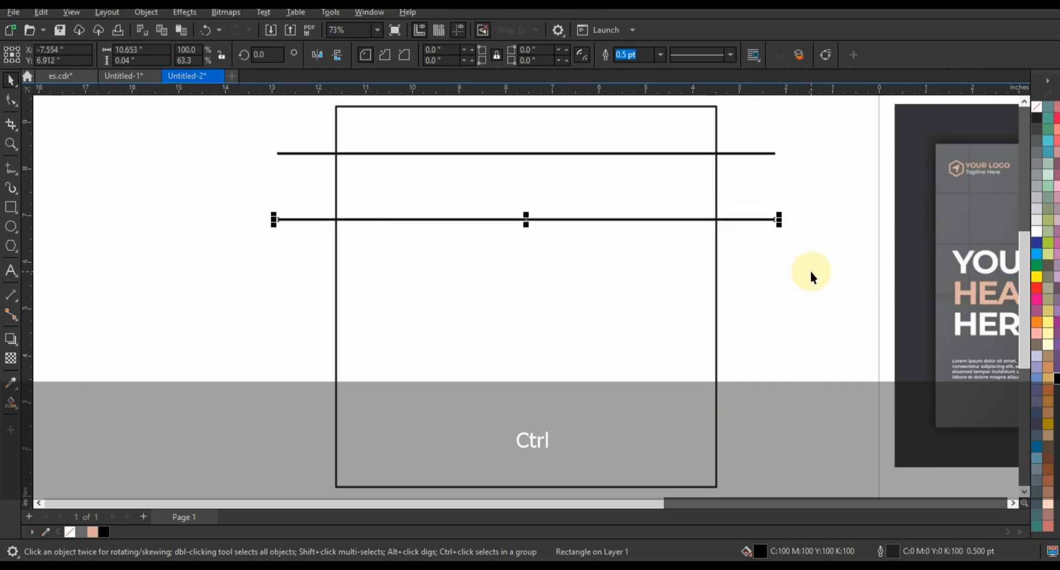
{"action": "key", "text": "ctrl+r"}
{"action": "key", "text": "ctrl+r"}
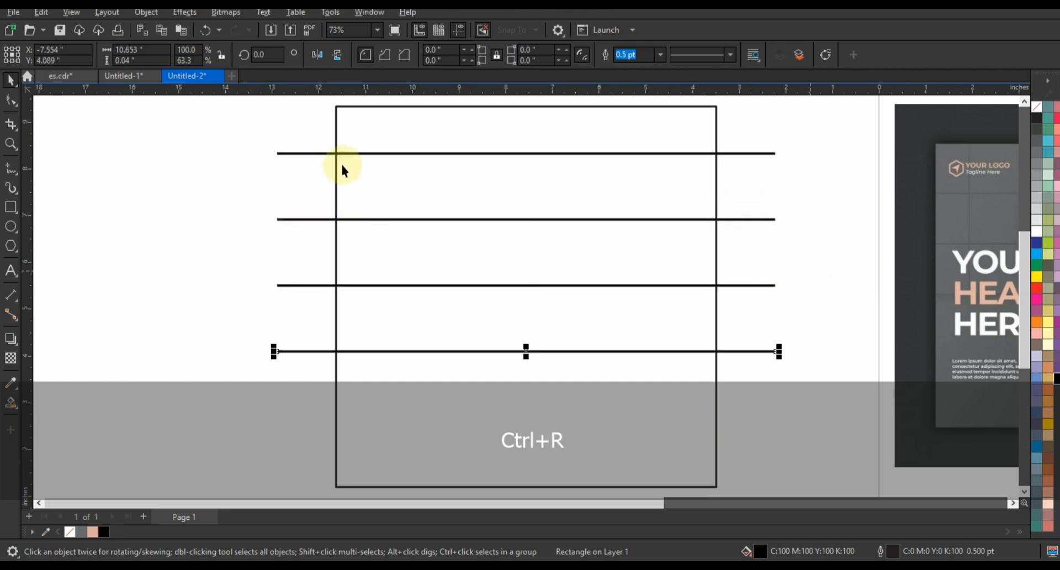
{"action": "key", "text": "ctrl+r"}
Step: Weld the five bars into one object and center it horizontally and vertically on the square
{"action": "left_click", "coordinate": [215, 125]}
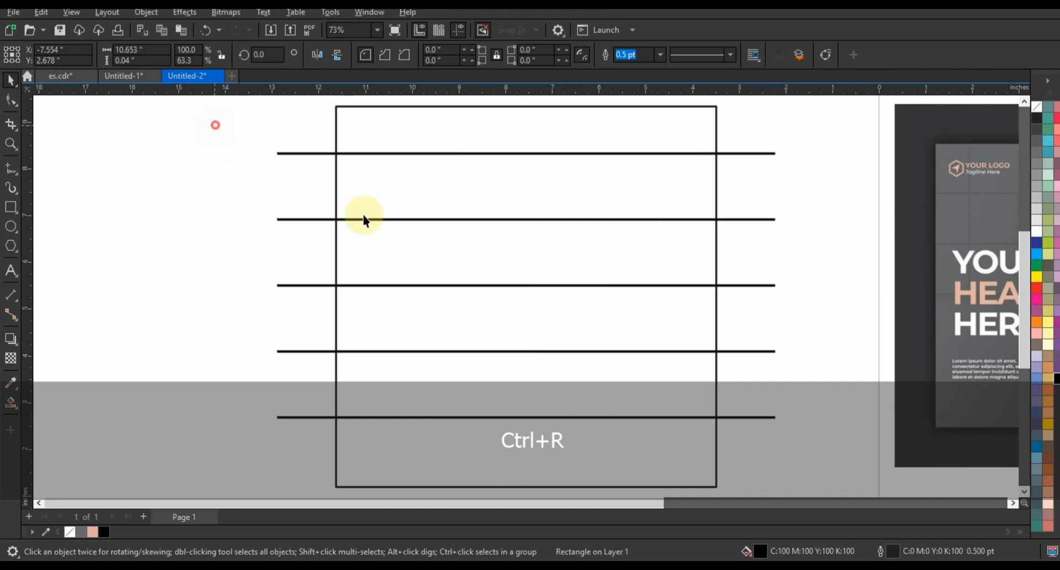
{"action": "left_click_drag", "start_coordinate": [817, 439], "coordinate": [819, 440]}
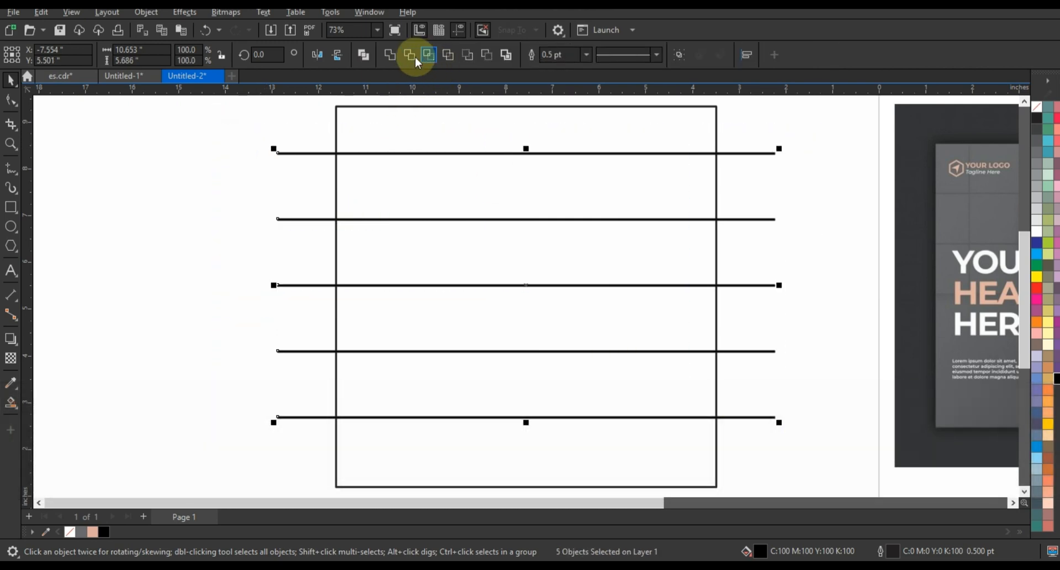
{"action": "left_click", "coordinate": [389, 54]}
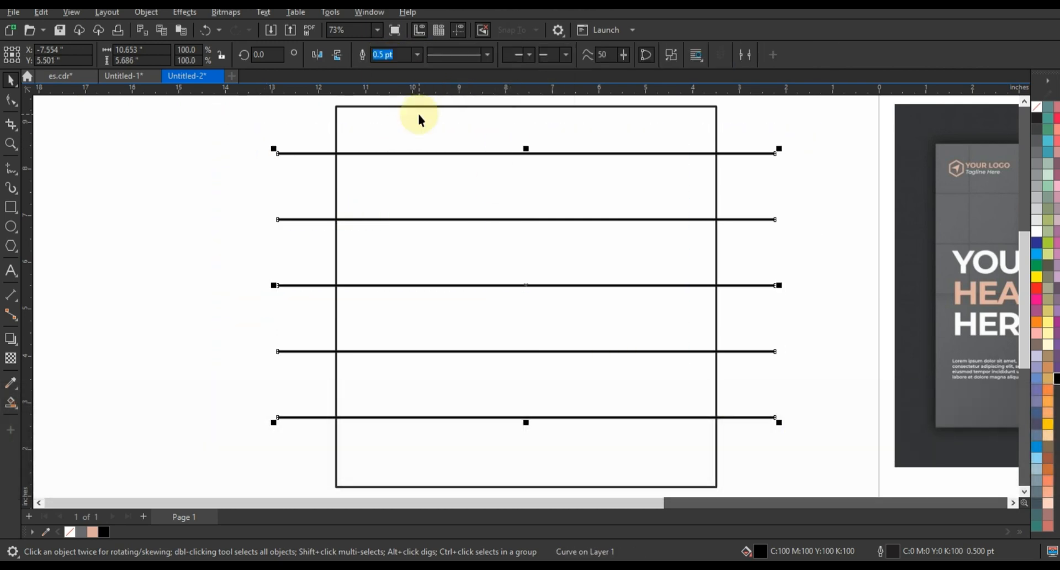
{"action": "left_click", "coordinate": [419, 114], "text": "shift"}
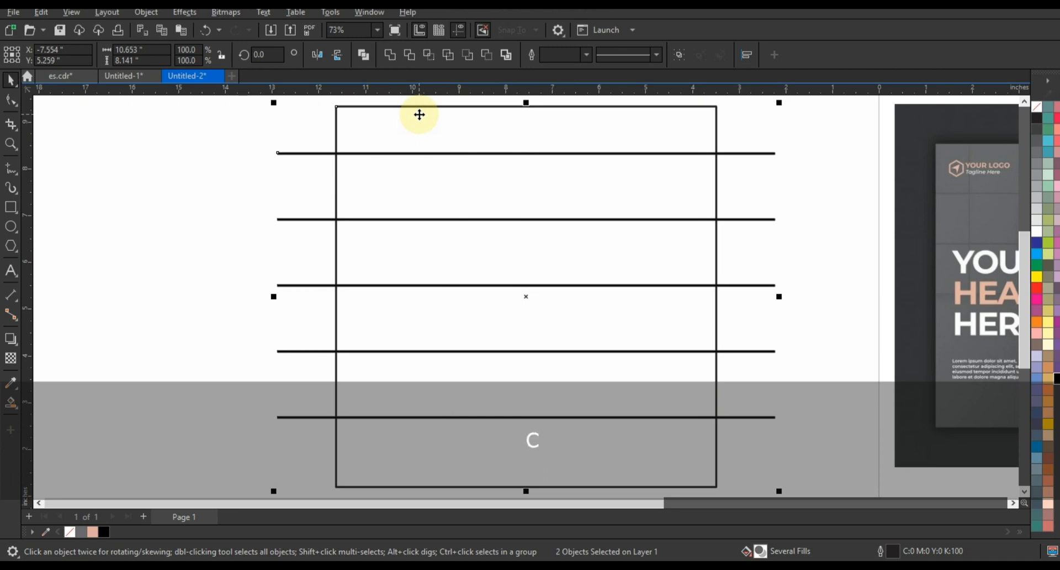
{"action": "key", "text": "e"}
{"action": "key", "text": "F3"}
{"action": "key", "text": "Escape"}
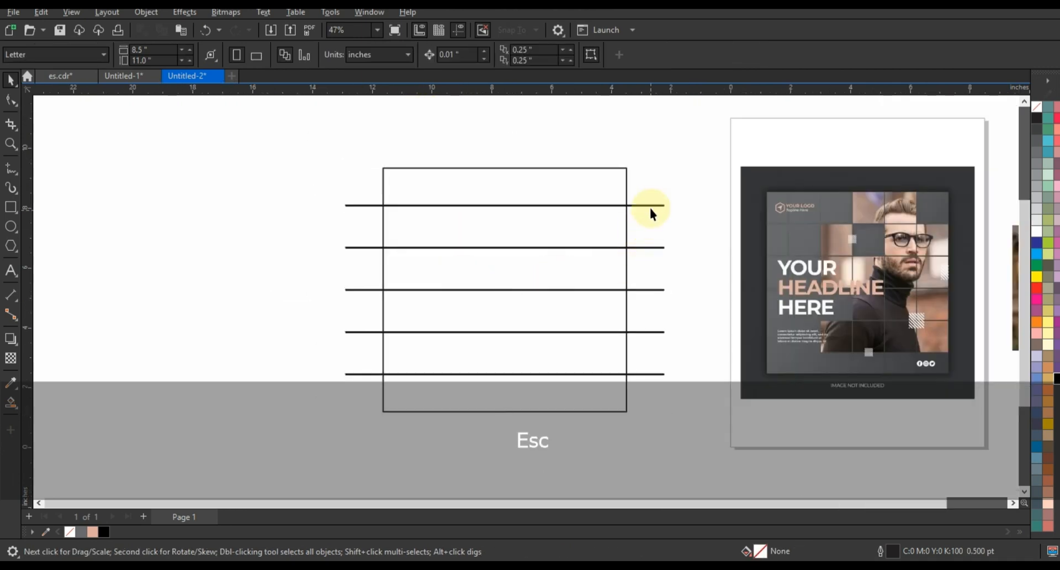
Step: Make a copy of the horizontal bars rotated 90 degrees about their center, and weld both sets into one grid
{"action": "left_click", "coordinate": [651, 205]}
{"action": "left_click", "coordinate": [664, 290]}
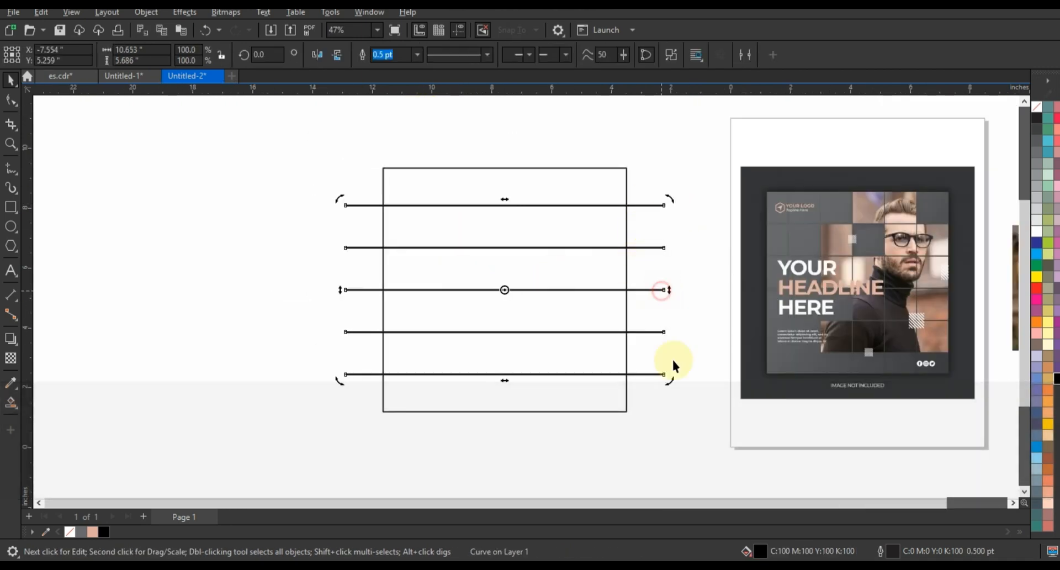
{"action": "left_click_drag", "start_coordinate": [672, 380], "coordinate": [559, 188]}
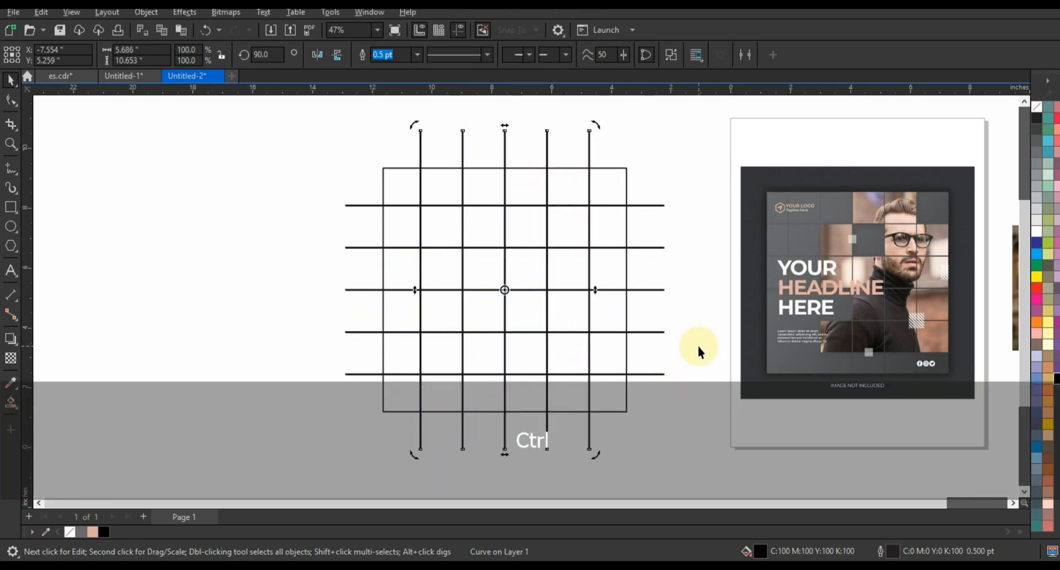
{"action": "left_click", "coordinate": [697, 343]}
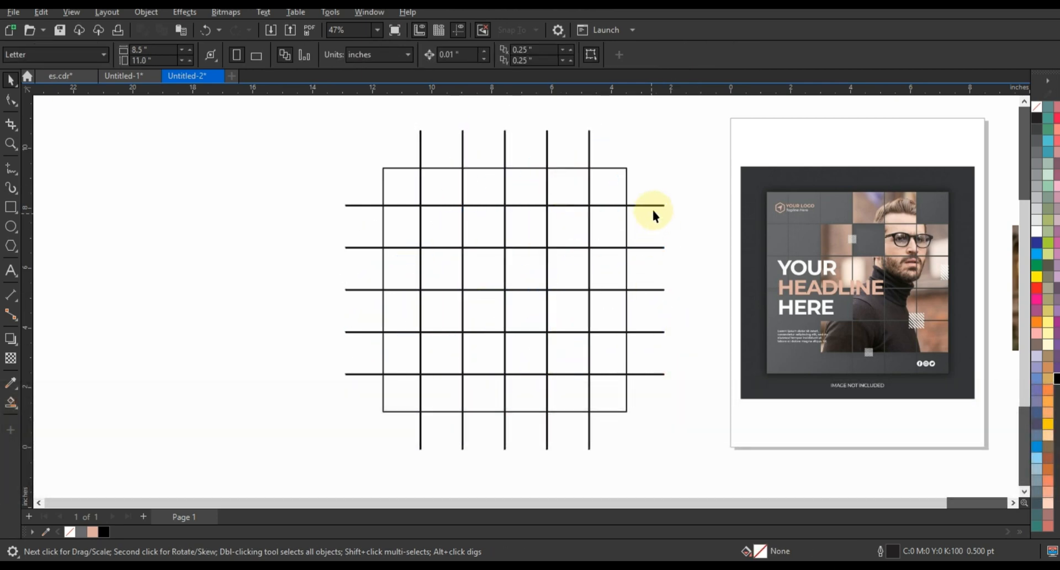
{"action": "left_click", "coordinate": [638, 205]}
{"action": "left_click", "coordinate": [591, 145], "text": "shift"}
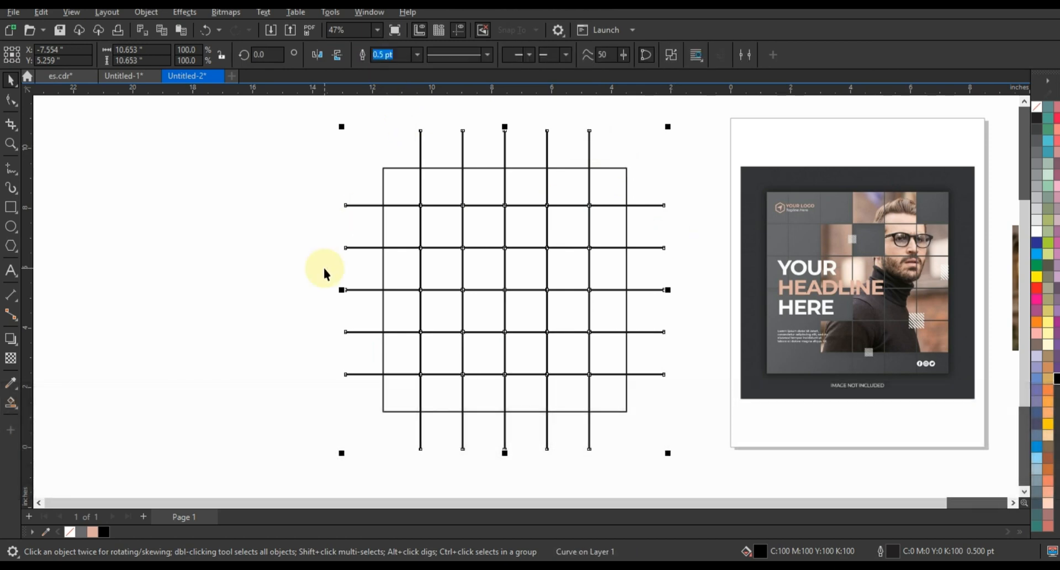
{"action": "left_click", "coordinate": [324, 270]}
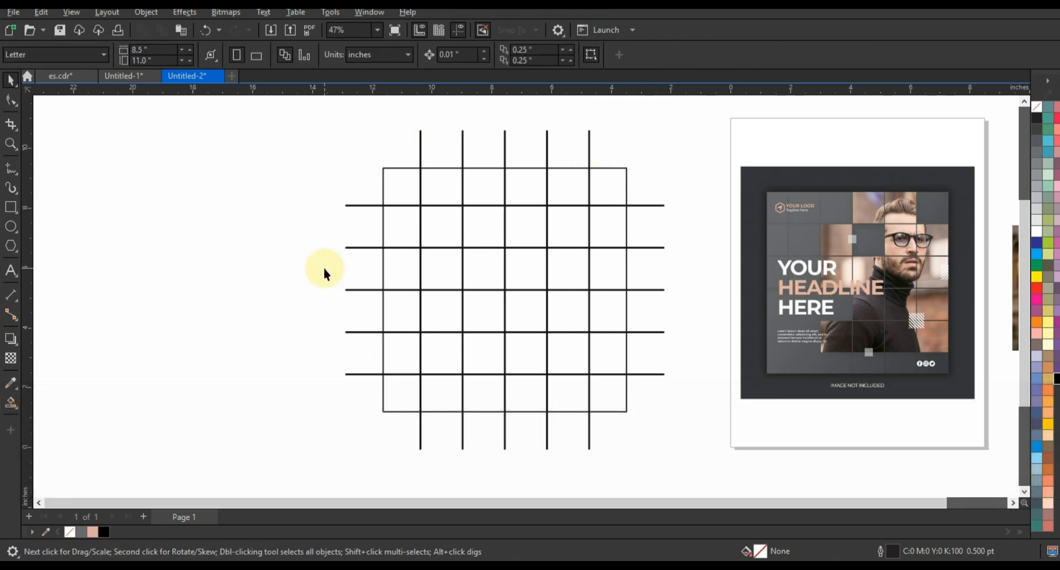
Step: Fill the square behind the grid with the dark gray from the document palette
{"action": "left_click", "coordinate": [403, 169]}
{"action": "left_click", "coordinate": [10, 125]}
{"action": "left_click", "coordinate": [10, 143]}
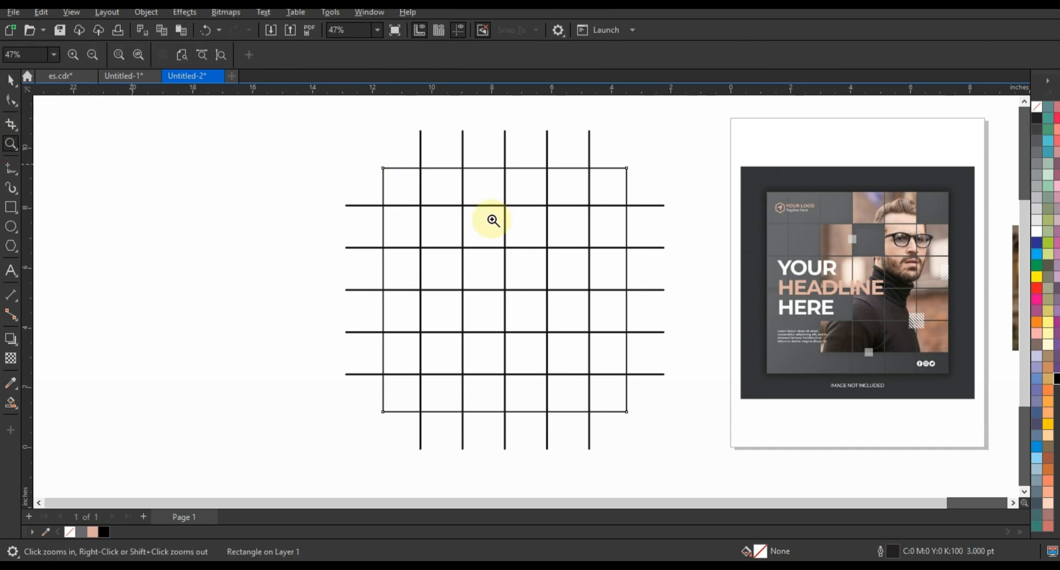
{"action": "left_click_drag", "start_coordinate": [348, 129], "coordinate": [840, 425]}
{"action": "left_click", "coordinate": [10, 80]}
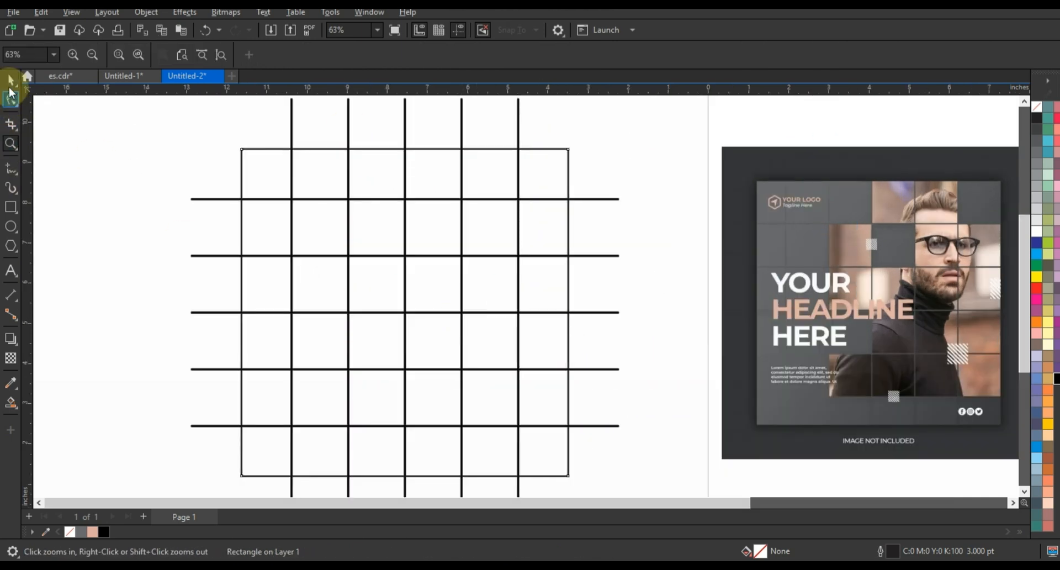
{"action": "left_click", "coordinate": [243, 161]}
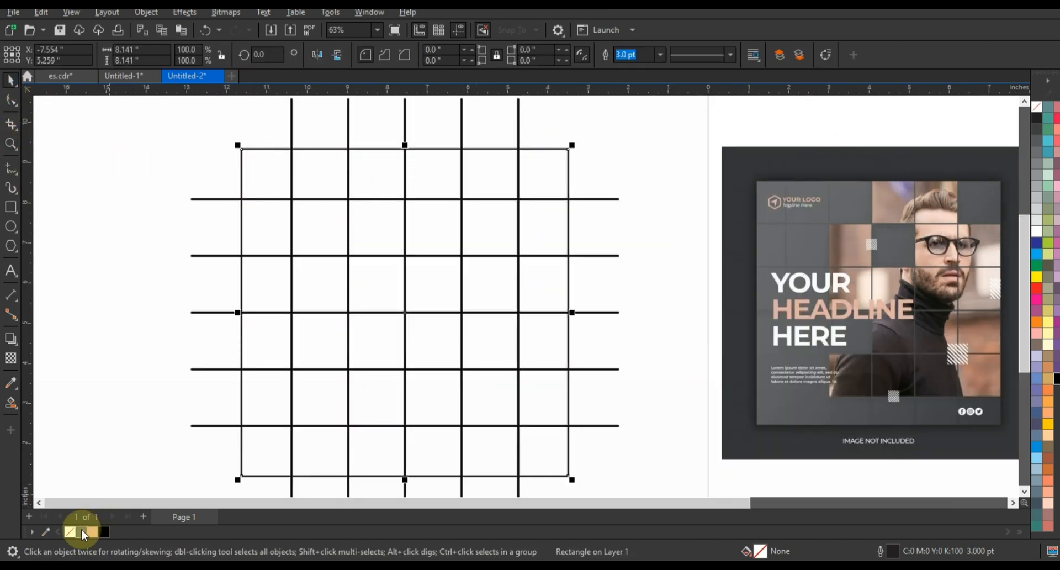
{"action": "left_click", "coordinate": [83, 532]}
{"action": "left_click", "coordinate": [107, 284]}
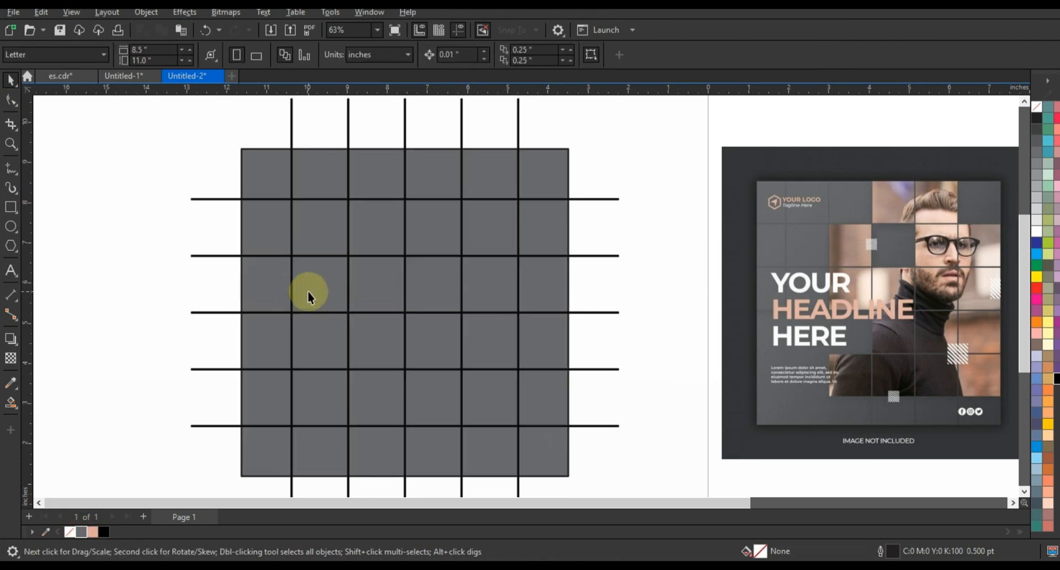
Step: With Smart Fill, color blue the sixteen grid cells that match the photo area of the reference design
{"action": "left_click", "coordinate": [10, 403]}
{"action": "left_click", "coordinate": [11, 405]}
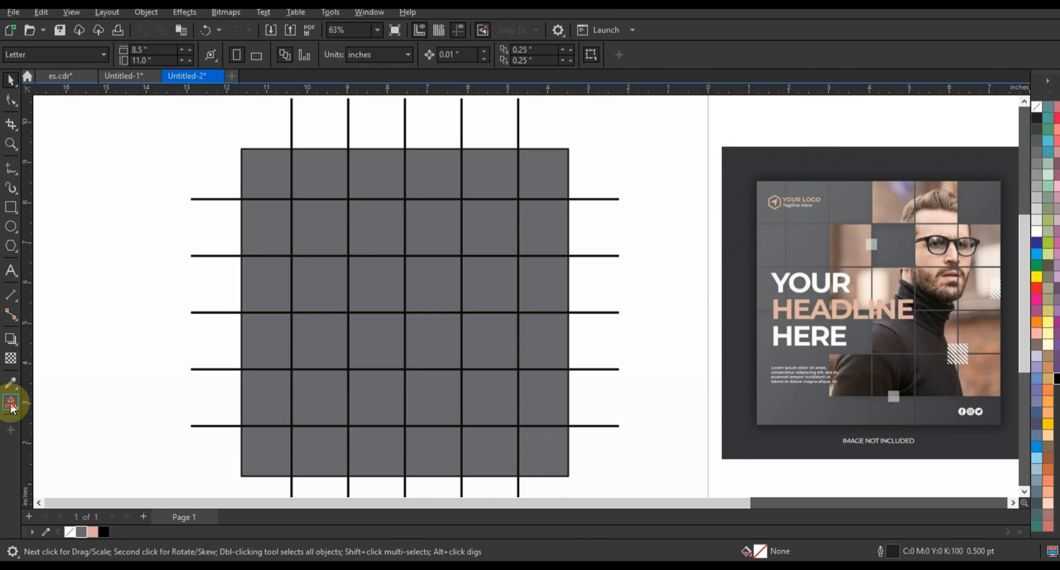
{"action": "left_click", "coordinate": [530, 413]}
{"action": "left_click", "coordinate": [489, 406]}
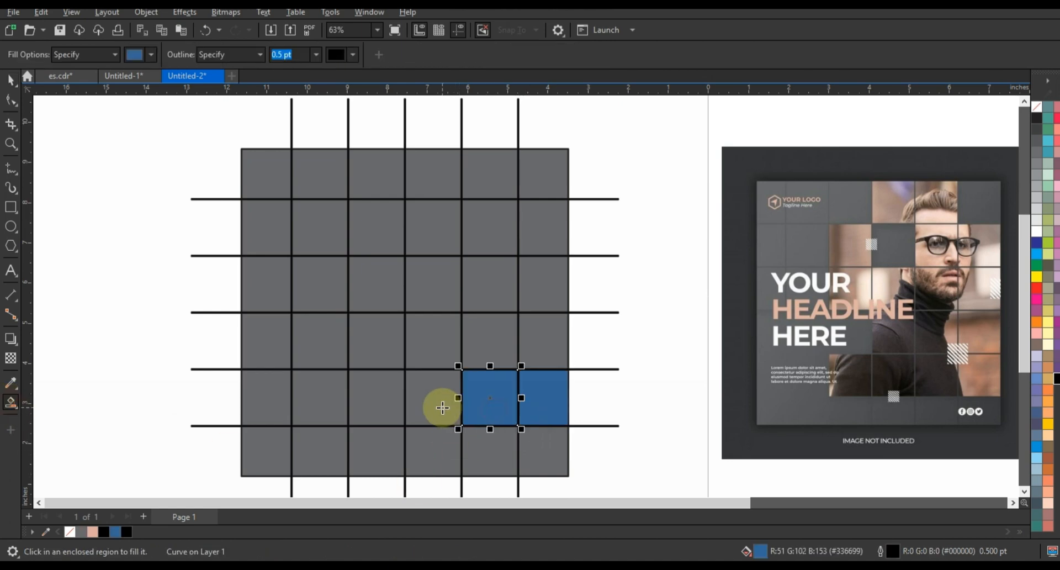
{"action": "left_click", "coordinate": [433, 404]}
{"action": "left_click", "coordinate": [386, 403]}
{"action": "left_click", "coordinate": [454, 348]}
{"action": "left_click", "coordinate": [489, 341]}
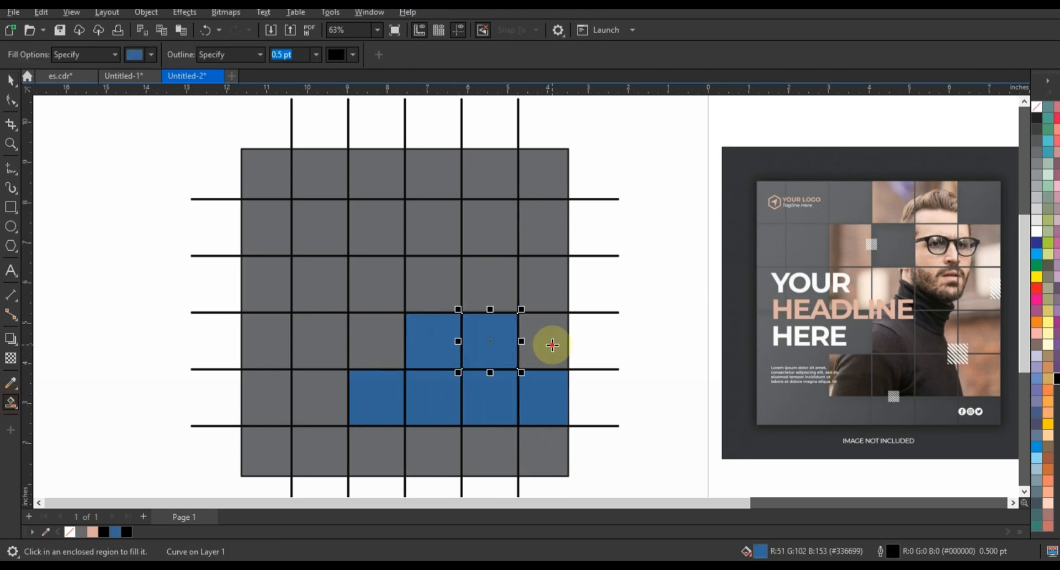
{"action": "left_click", "coordinate": [544, 342]}
{"action": "left_click", "coordinate": [543, 290]}
{"action": "left_click", "coordinate": [498, 290]}
{"action": "left_click", "coordinate": [452, 285]}
{"action": "left_click", "coordinate": [369, 280]}
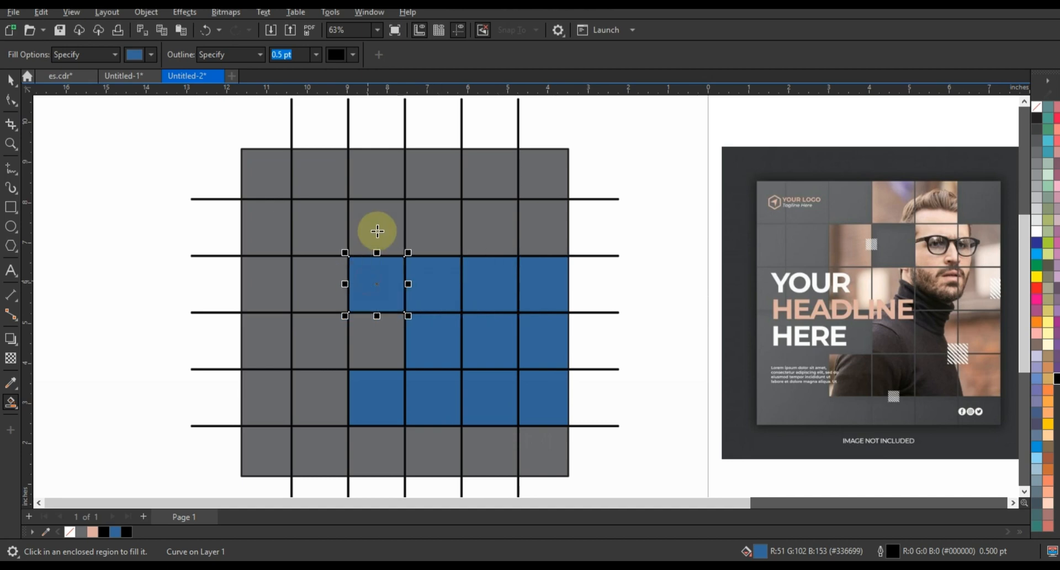
{"action": "left_click", "coordinate": [379, 230]}
{"action": "left_click", "coordinate": [472, 230]}
{"action": "left_click", "coordinate": [539, 229]}
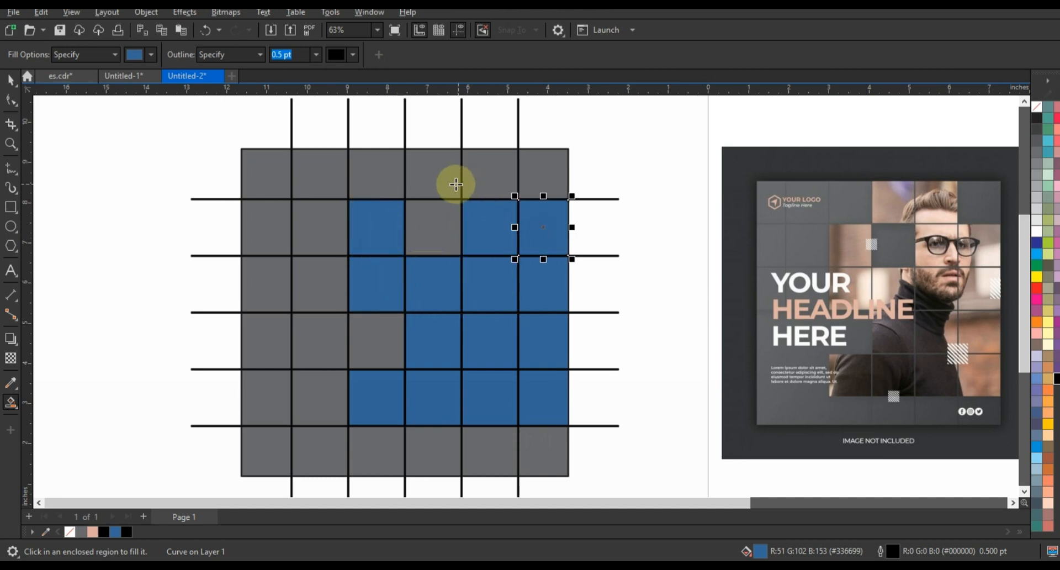
{"action": "left_click", "coordinate": [439, 179]}
{"action": "left_click", "coordinate": [480, 182]}
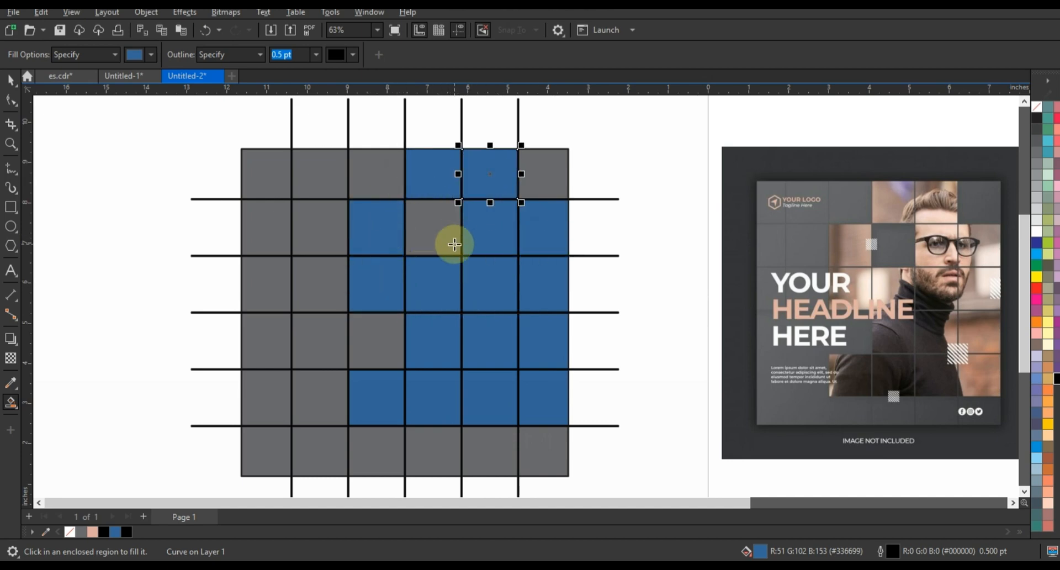
Step: Select all the blue cells and weld them into a single shape
{"action": "left_click", "coordinate": [11, 80]}
{"action": "left_click_drag", "start_coordinate": [615, 141], "coordinate": [333, 442]}
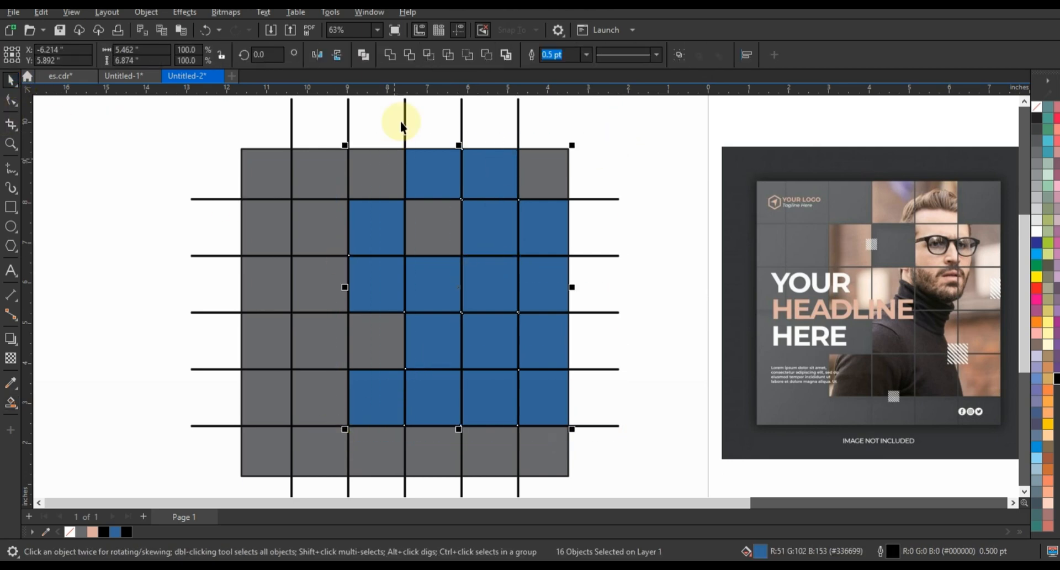
{"action": "left_click", "coordinate": [393, 57]}
{"action": "left_click", "coordinate": [634, 363]}
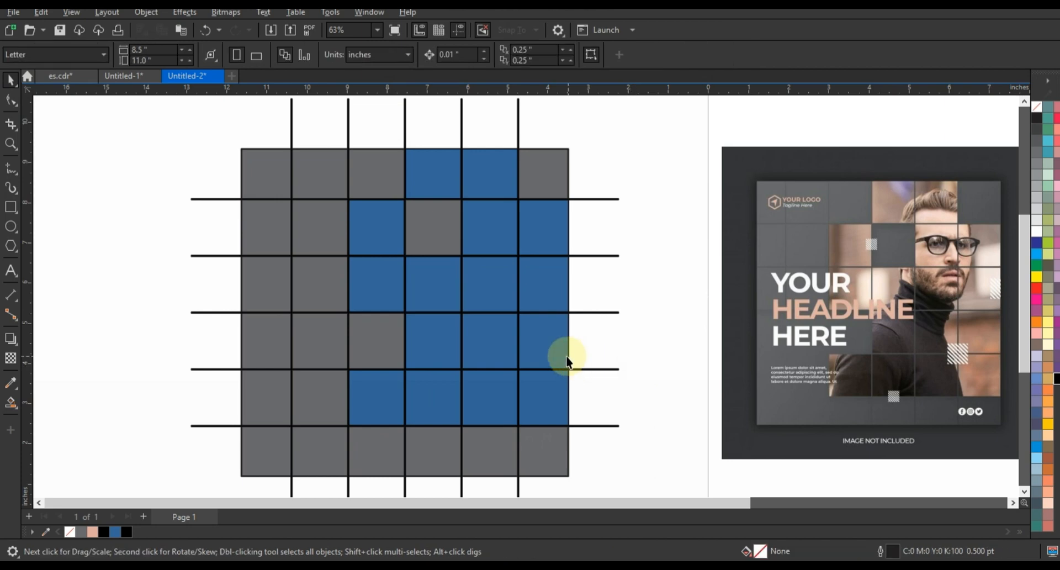
Step: Move the man's photo onto the grid, enlarge it to about 10.5 by 7 inches, and position it behind the blue cells
{"action": "key", "text": "F3"}
{"action": "left_click_drag", "start_coordinate": [931, 368], "coordinate": [380, 402]}
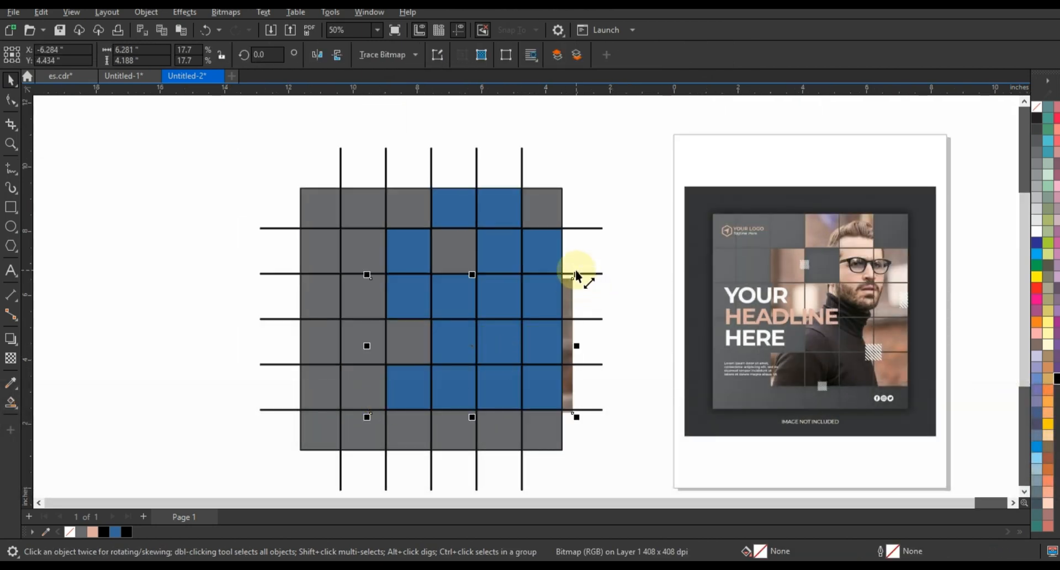
{"action": "left_click_drag", "start_coordinate": [576, 274], "coordinate": [710, 183]}
{"action": "left_click_drag", "start_coordinate": [655, 253], "coordinate": [604, 258]}
{"action": "left_click_drag", "start_coordinate": [597, 300], "coordinate": [589, 300]}
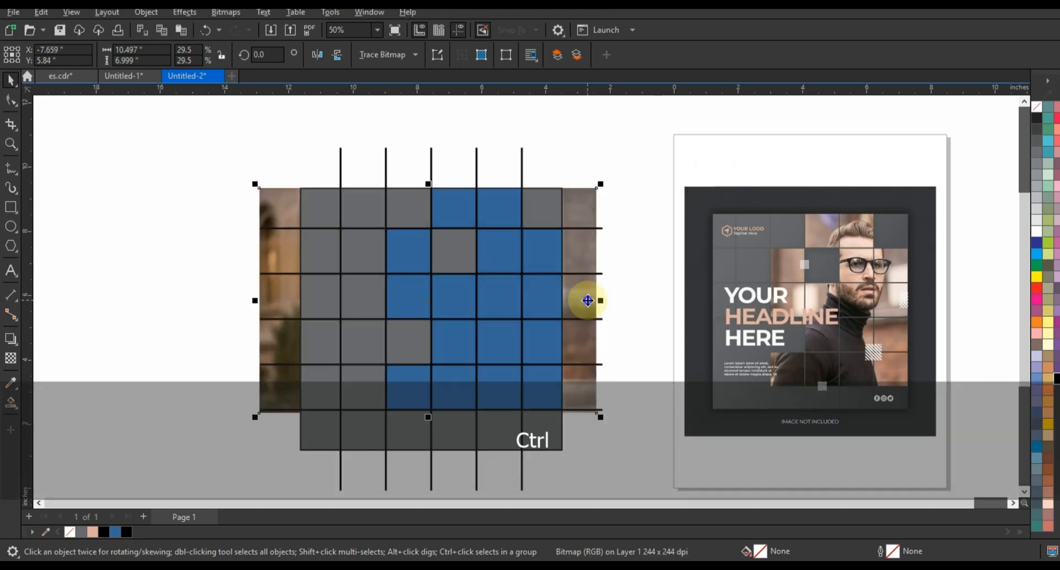
Step: PowerClip the man's photo inside the welded blue cell shape
{"action": "right_click", "coordinate": [589, 301]}
{"action": "left_click", "coordinate": [630, 361]}
{"action": "left_click", "coordinate": [506, 288]}
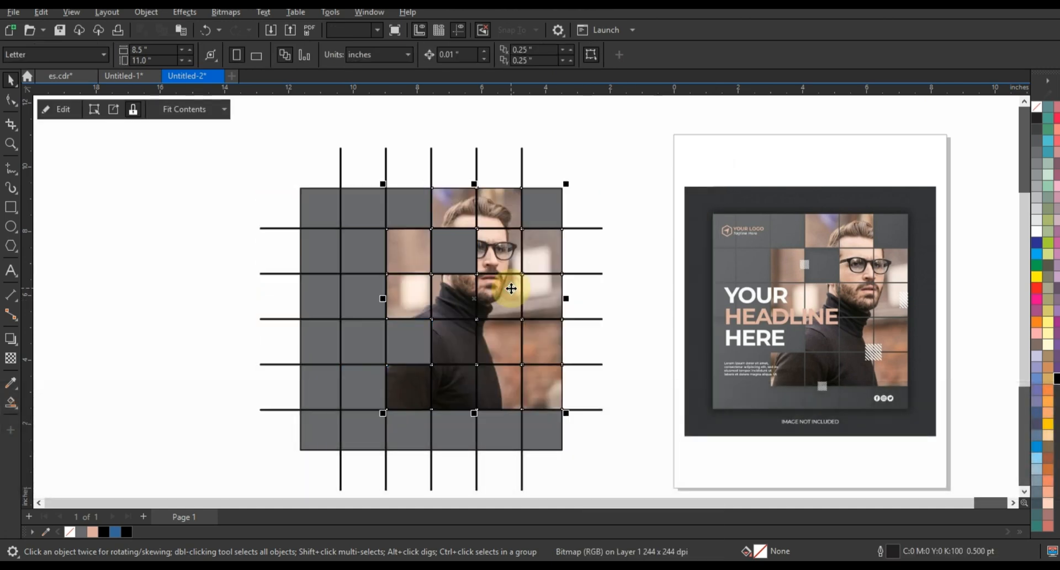
Step: Edit the PowerClip contents, shift the photo horizontally so the man's face sits further right in the cells, and finish editing
{"action": "left_click", "coordinate": [10, 144]}
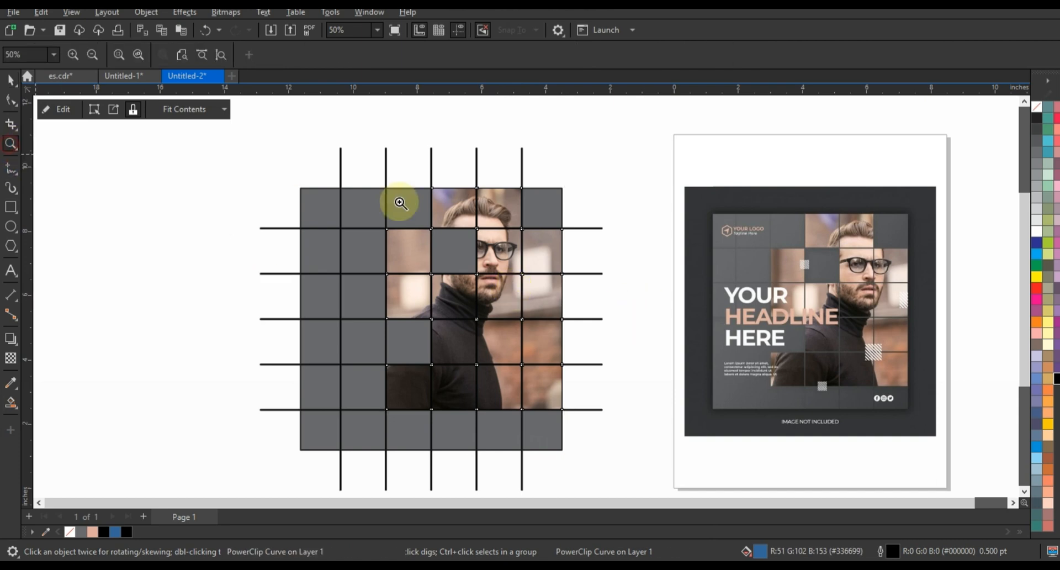
{"action": "left_click_drag", "start_coordinate": [324, 143], "coordinate": [849, 431]}
{"action": "left_click", "coordinate": [11, 79]}
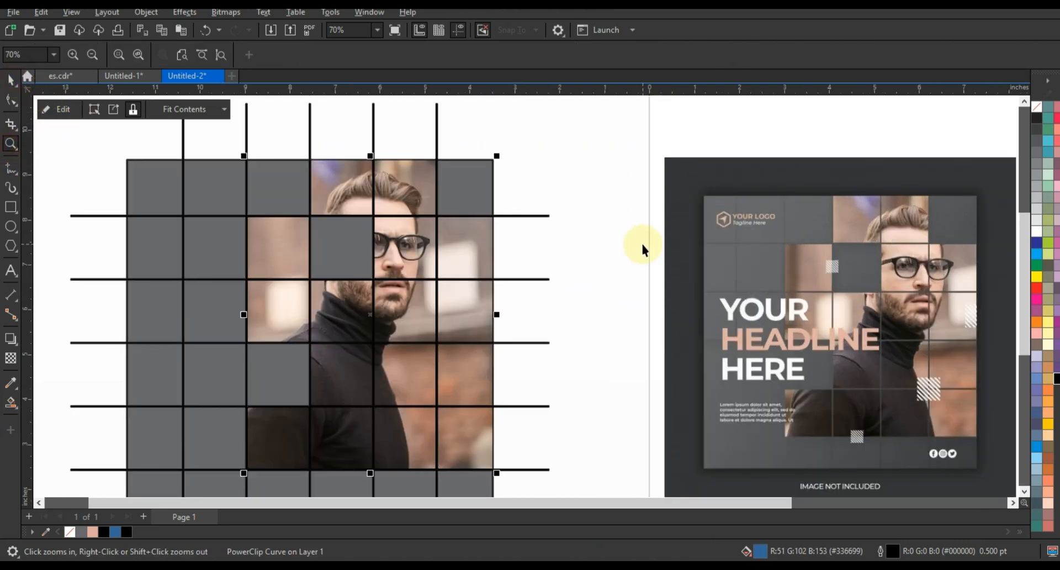
{"action": "right_click", "coordinate": [401, 186]}
{"action": "left_click", "coordinate": [432, 170]}
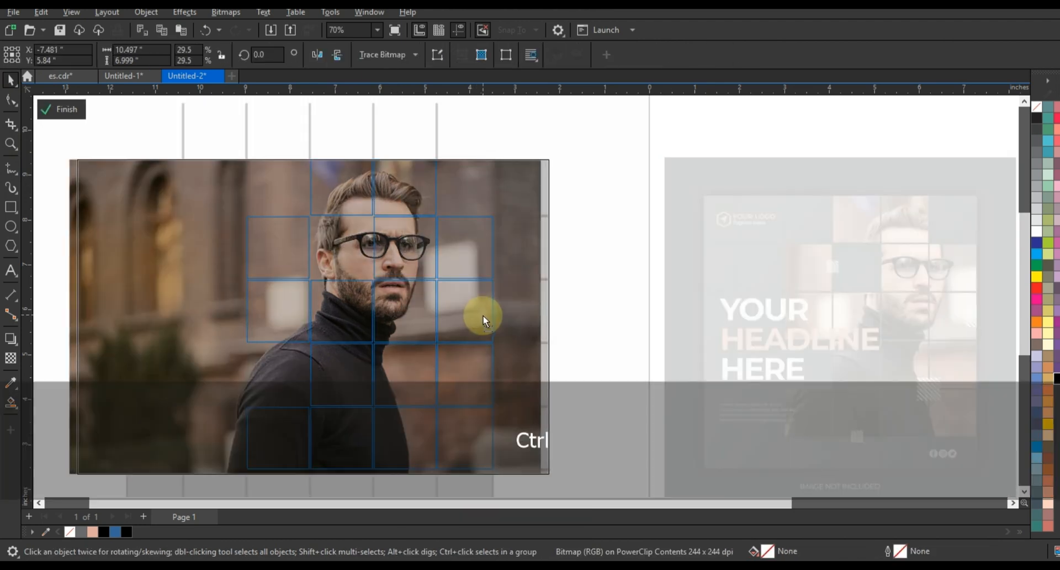
{"action": "left_click_drag", "start_coordinate": [483, 315], "coordinate": [507, 314]}
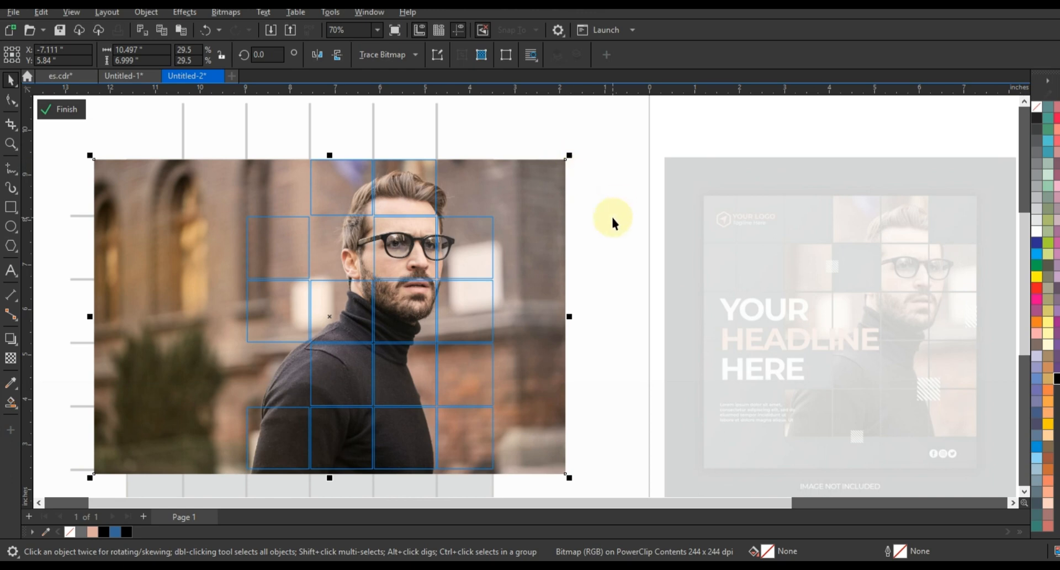
{"action": "key", "text": "Right"}
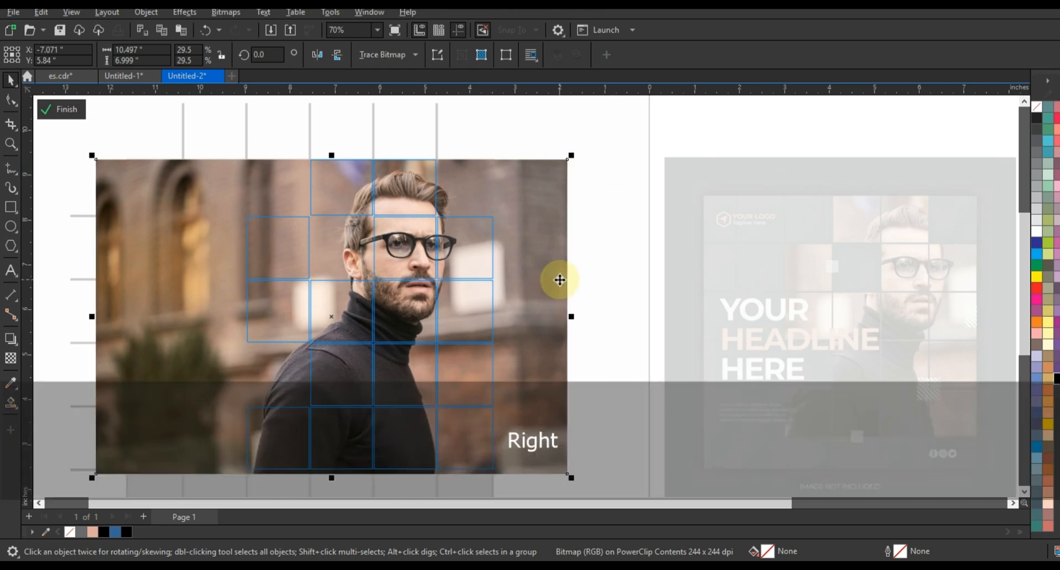
{"action": "key", "text": "Right"}
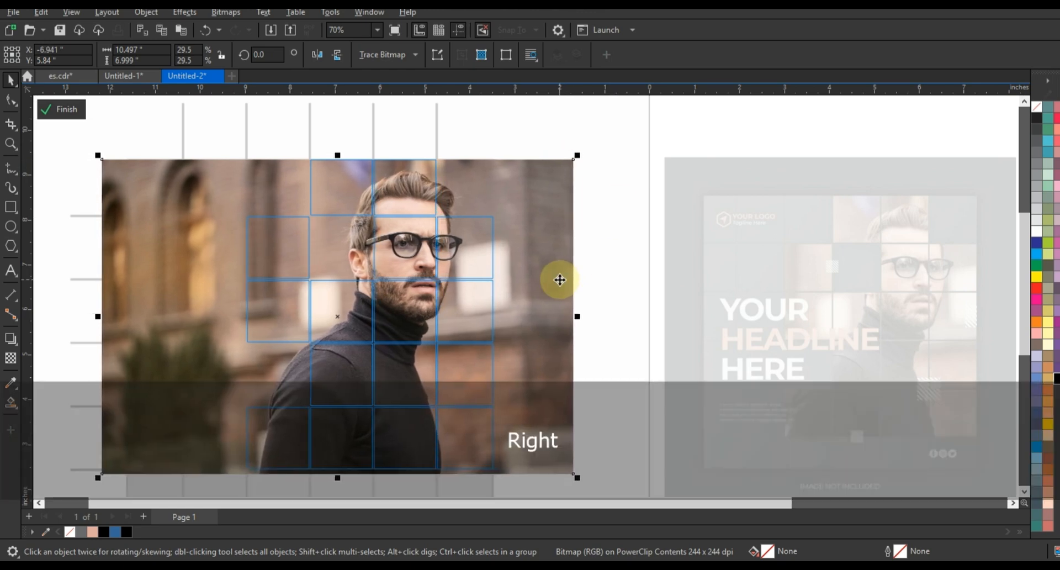
{"action": "key", "text": "Right"}
{"action": "key", "text": "f"}
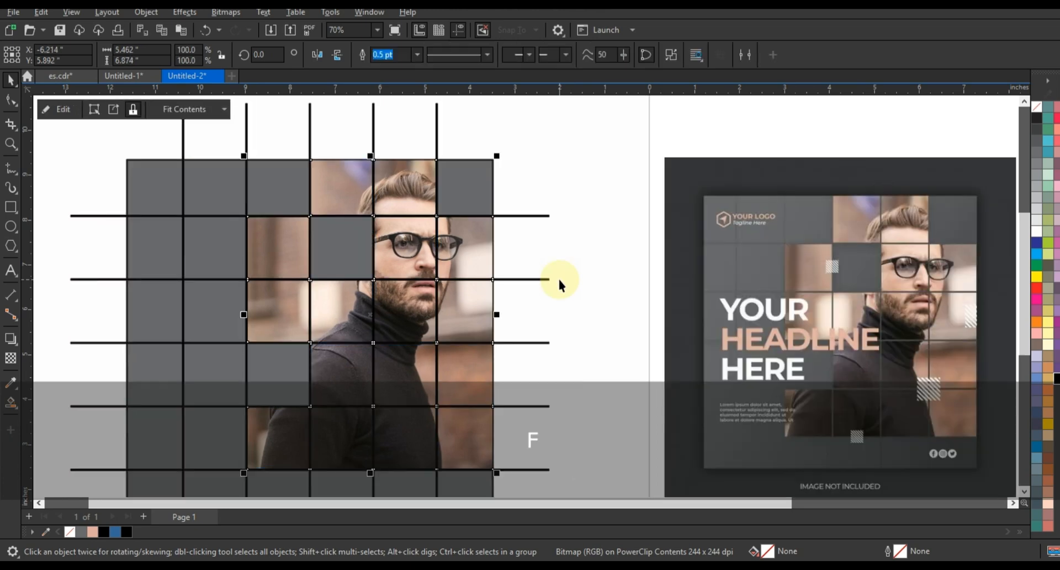
{"action": "left_click", "coordinate": [558, 217]}
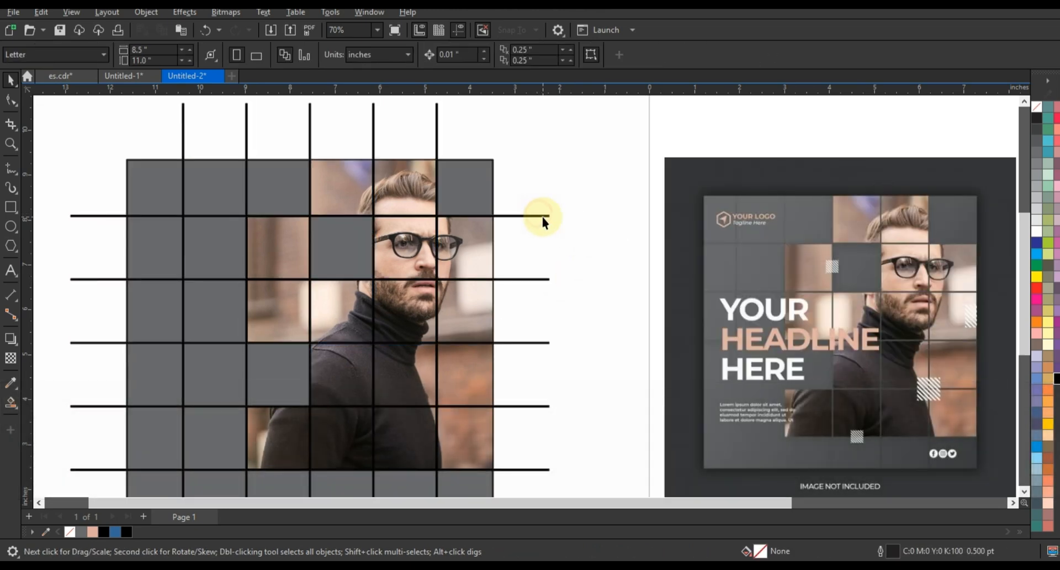
Step: Fill the grid lines with the gray from the document palette and remove their outline
{"action": "left_click", "coordinate": [542, 216]}
{"action": "right_click", "coordinate": [81, 531]}
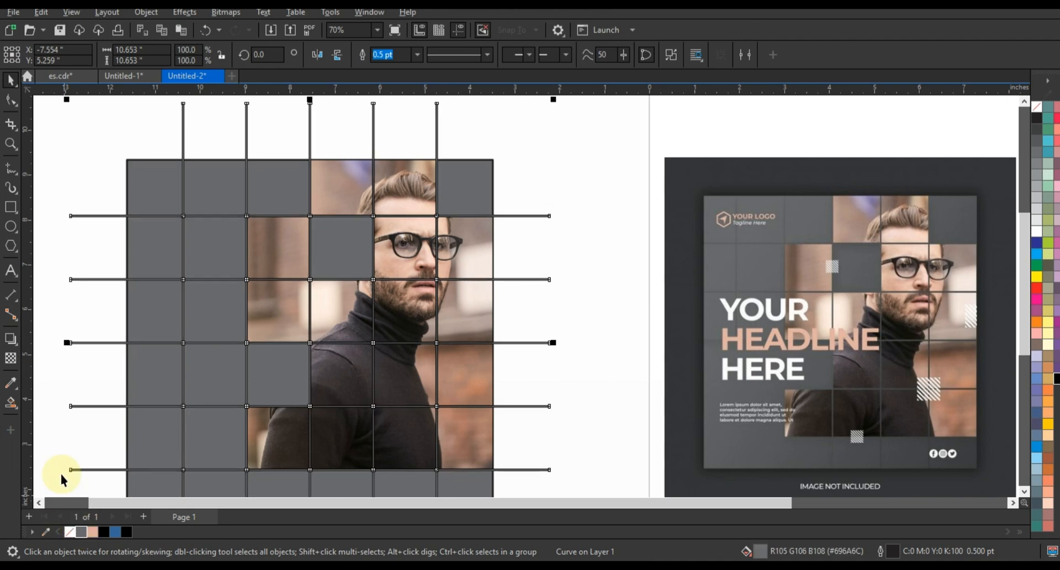
{"action": "right_click", "coordinate": [1036, 112]}
{"action": "left_click", "coordinate": [1018, 111]}
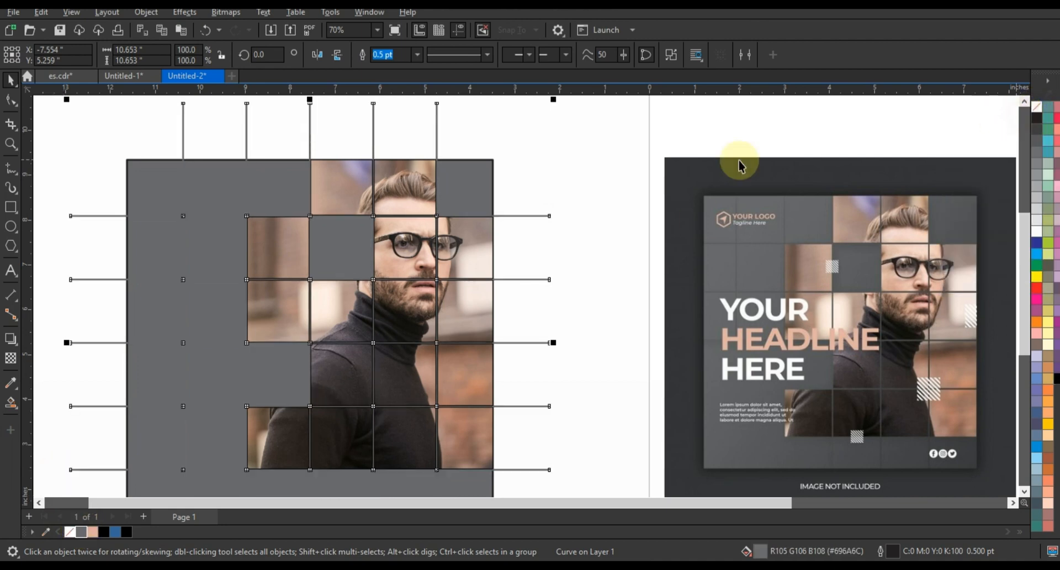
Step: Darken the grid lines' uniform fill to #535354 and keep them without an outline
{"action": "left_click", "coordinate": [12, 411]}
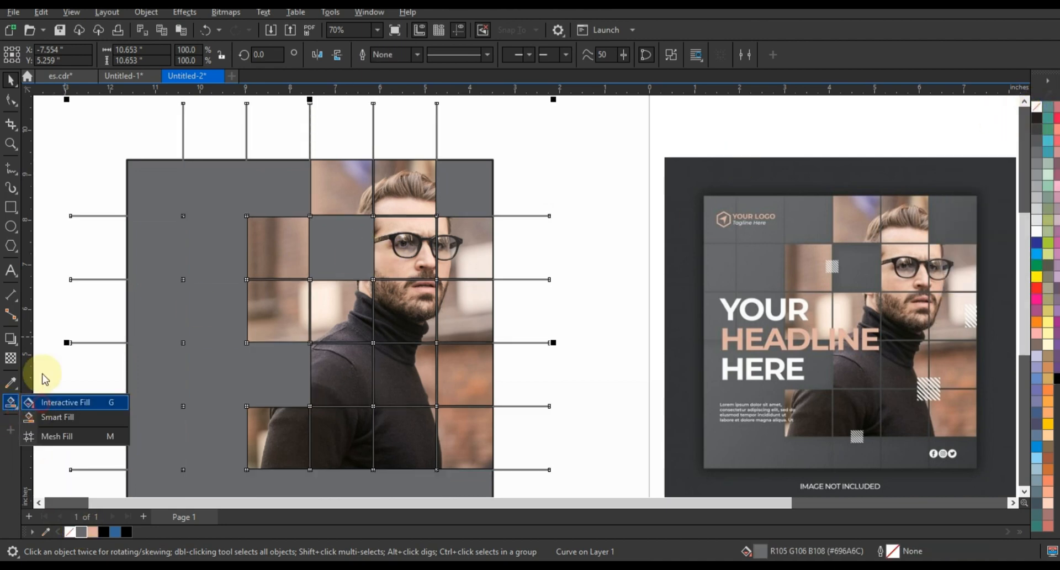
{"action": "left_click", "coordinate": [66, 404]}
{"action": "left_click", "coordinate": [197, 55]}
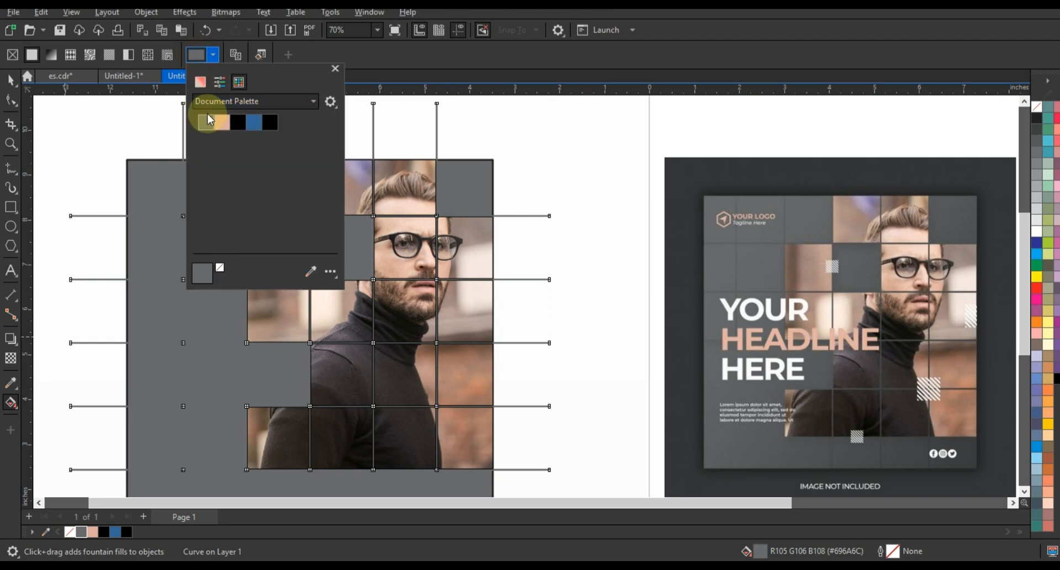
{"action": "left_click", "coordinate": [200, 83]}
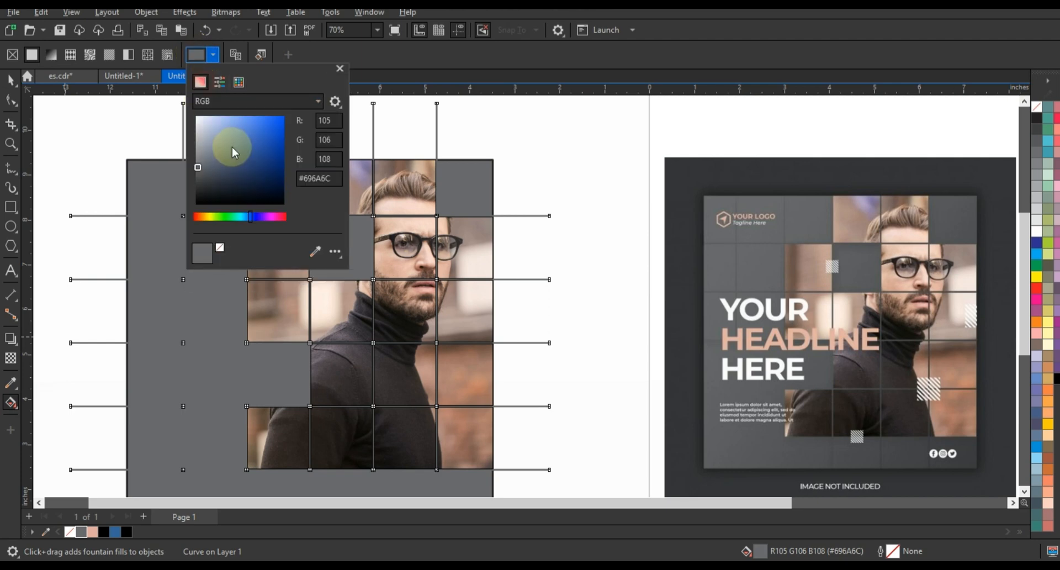
{"action": "left_click", "coordinate": [197, 172]}
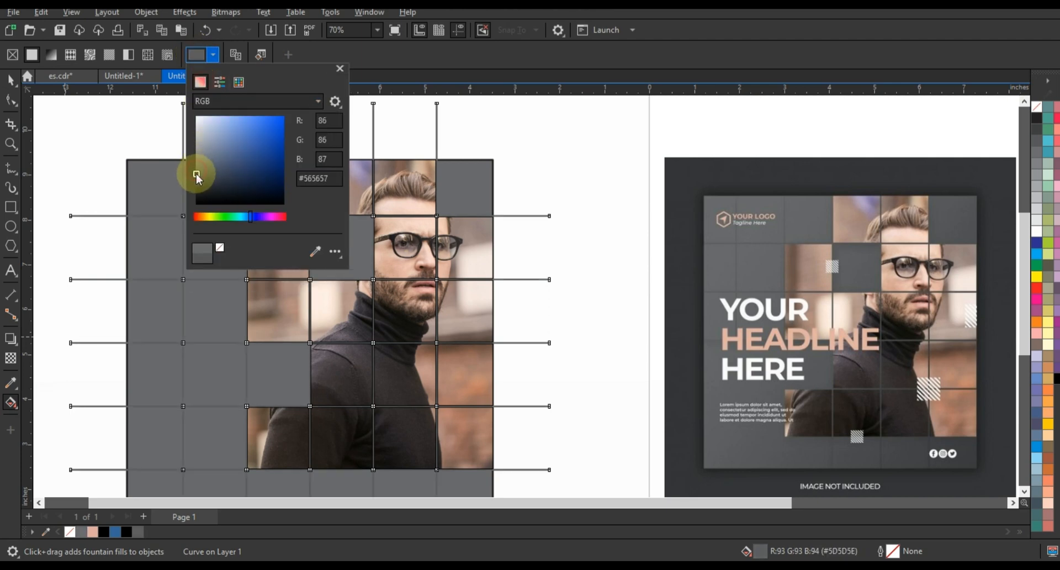
{"action": "left_click", "coordinate": [196, 177]}
{"action": "left_click", "coordinate": [15, 88]}
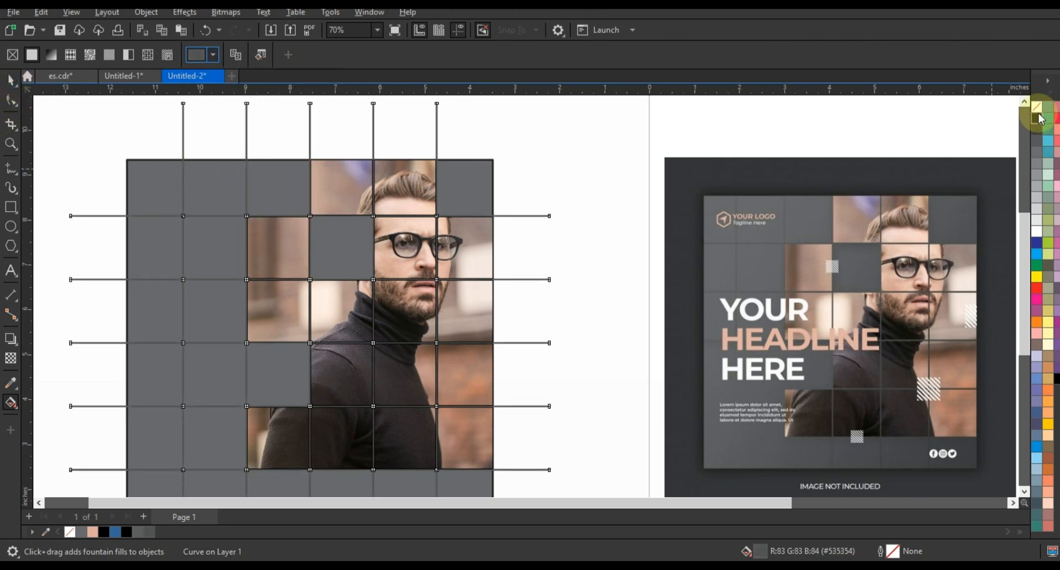
{"action": "right_click", "coordinate": [1038, 112]}
{"action": "left_click", "coordinate": [1002, 117]}
Step: PowerClip the grid lines inside the gray background square so they are trimmed at its edges
{"action": "left_click", "coordinate": [10, 84]}
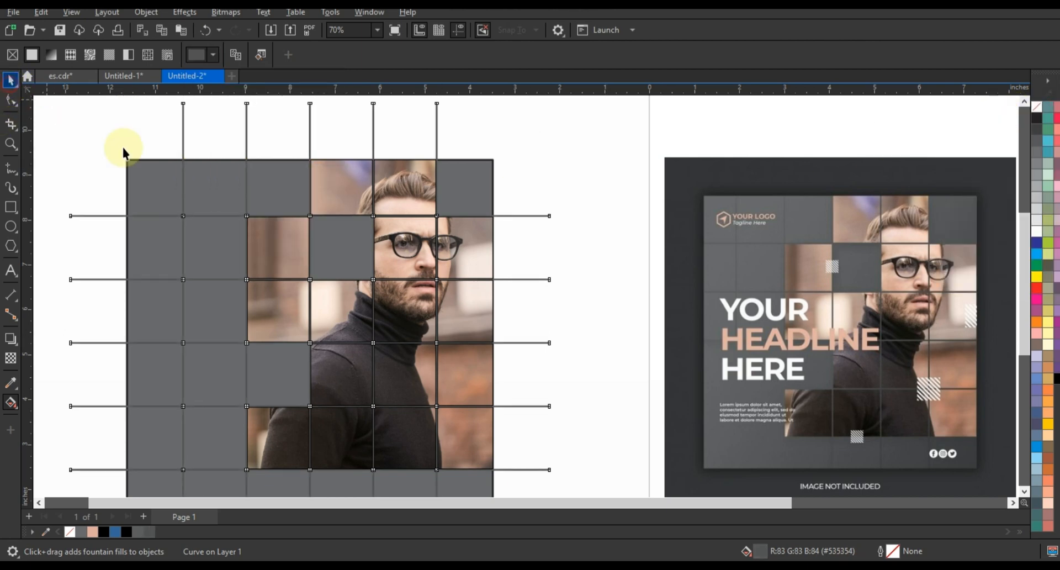
{"action": "left_click", "coordinate": [530, 214]}
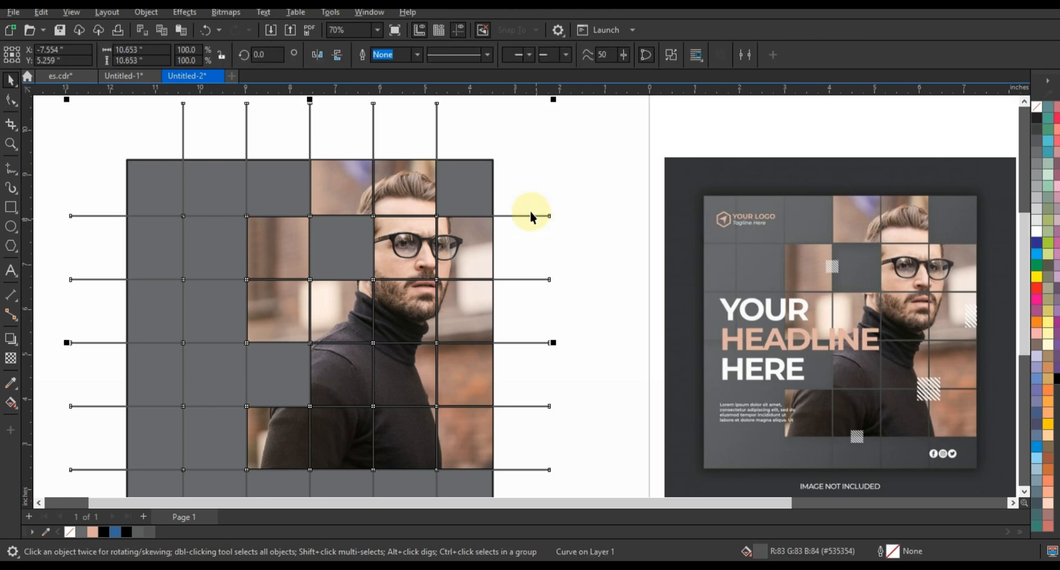
{"action": "key", "text": "w"}
{"action": "left_click", "coordinate": [157, 170]}
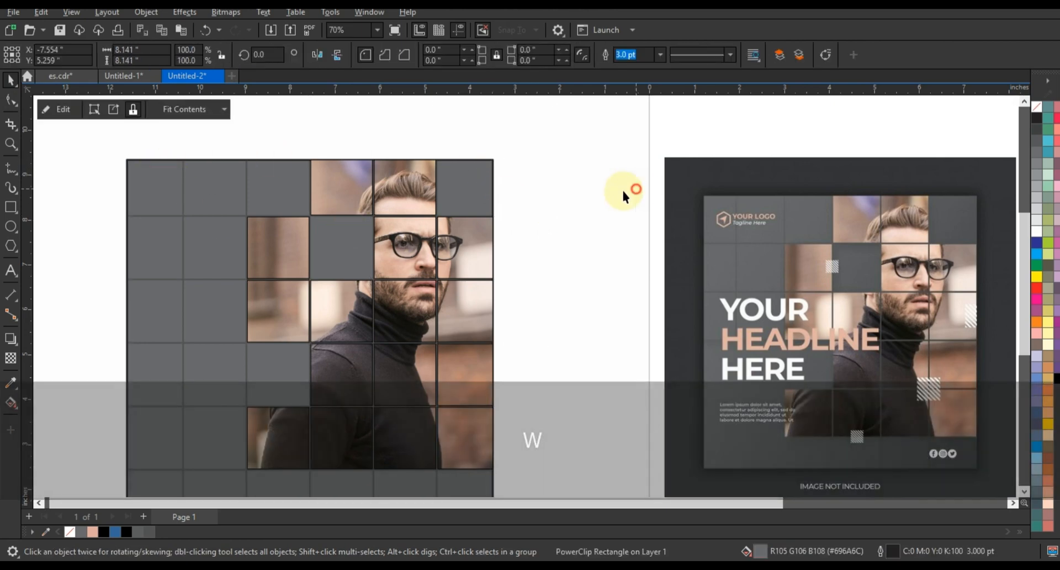
Step: Remove the black outline from the clipped photo shape
{"action": "left_click", "coordinate": [623, 193]}
{"action": "key", "text": "F3"}
{"action": "left_click_drag", "start_coordinate": [531, 419], "coordinate": [547, 429]}
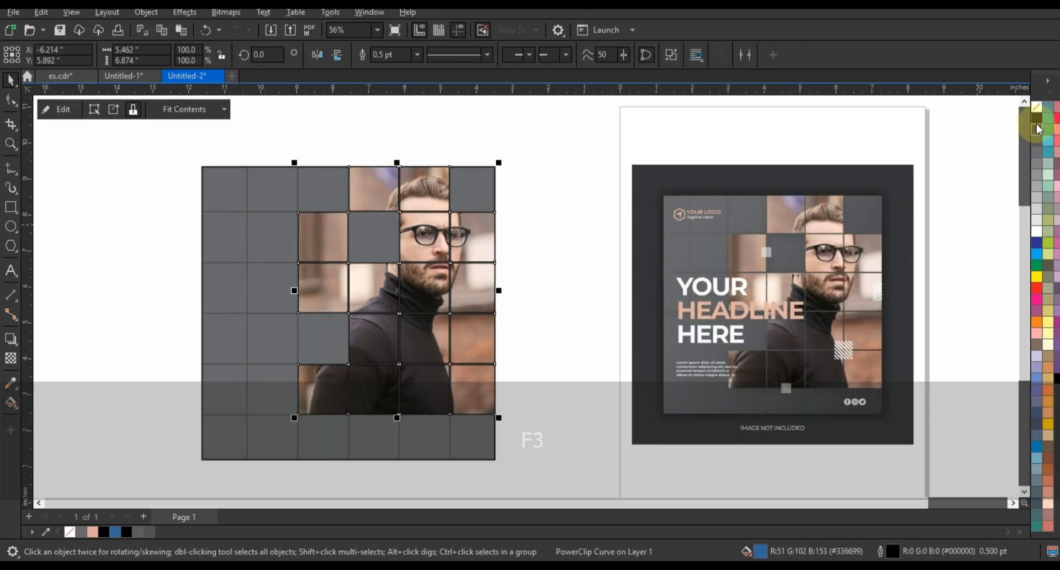
{"action": "right_click", "coordinate": [1037, 110]}
{"action": "left_click", "coordinate": [996, 124]}
{"action": "left_click", "coordinate": [555, 187]}
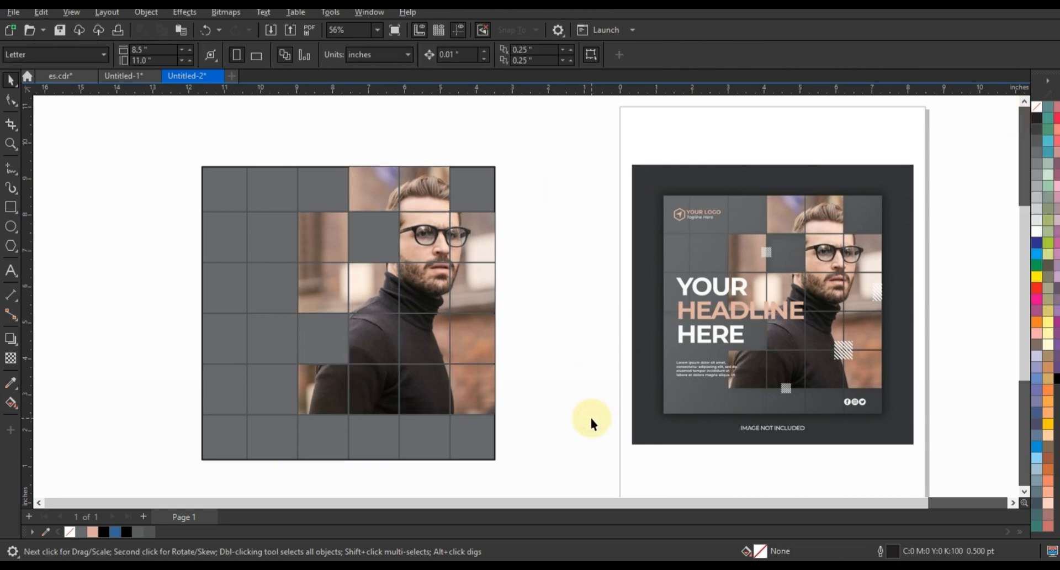
Step: Add the three-line artistic text "YOUR HEADLINE HERE" in 24 pt Arial on the empty area beside the grid
{"action": "key", "text": "z"}
{"action": "left_click_drag", "start_coordinate": [128, 144], "coordinate": [865, 465]}
{"action": "left_click", "coordinate": [12, 270]}
{"action": "left_click", "coordinate": [59, 297]}
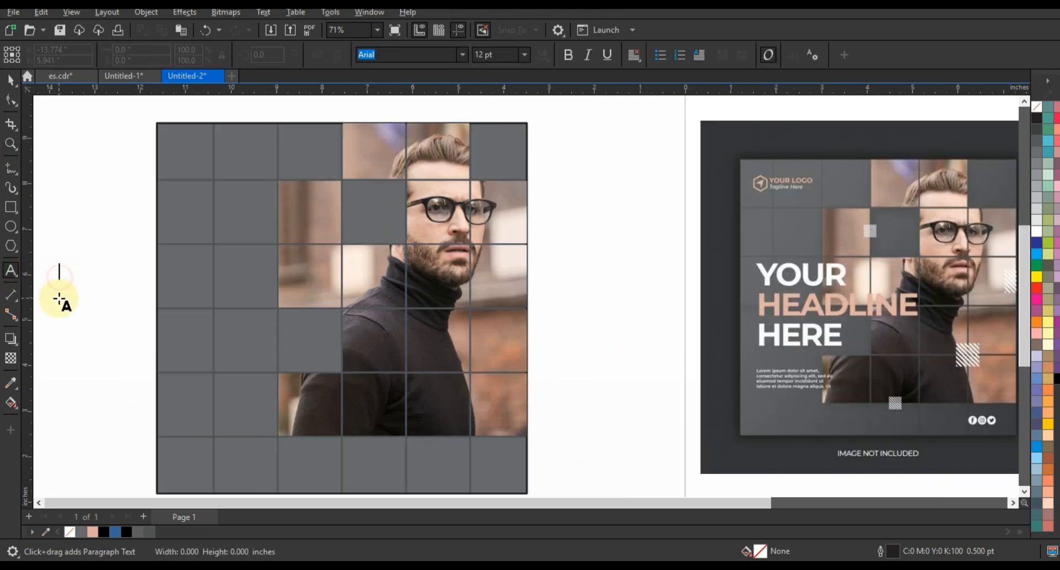
{"action": "key", "text": "Caps_Lock"}
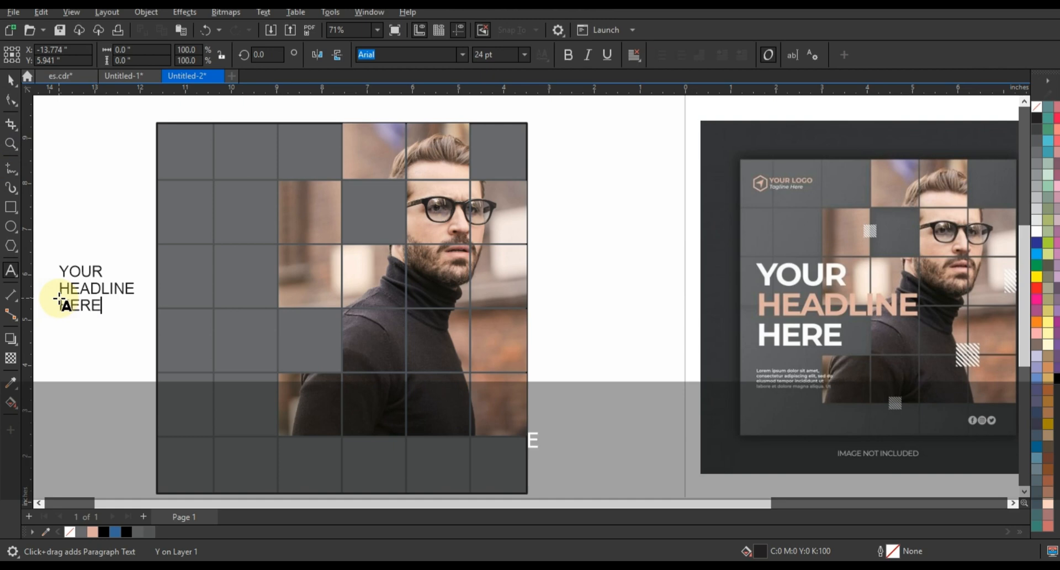
Step: Make the headline bold, enlarge it to about 3.8 by 2.2 inches, and place it over the grid's left cells
{"action": "left_click", "coordinate": [10, 80]}
{"action": "left_click", "coordinate": [568, 54]}
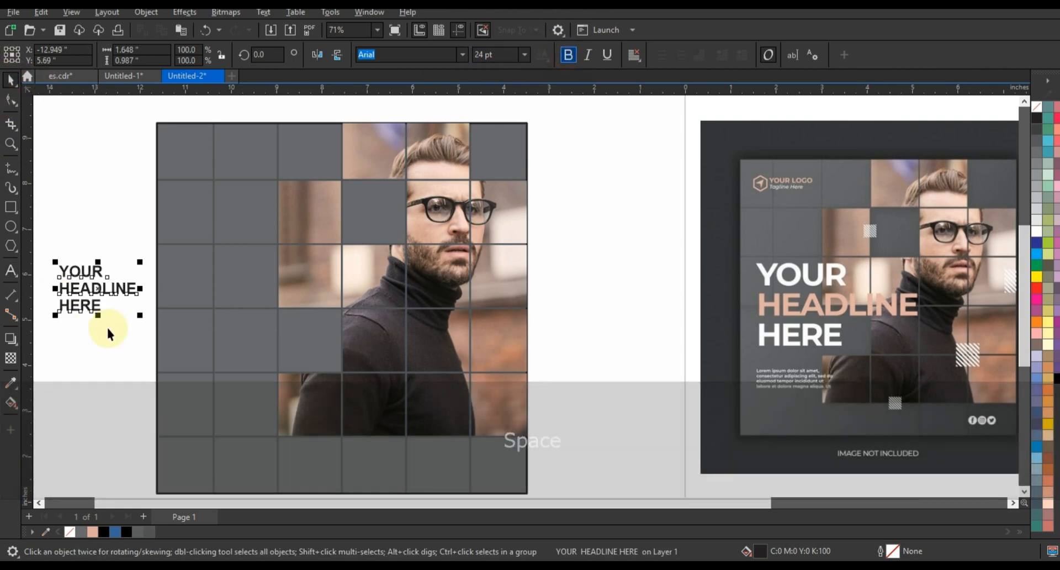
{"action": "left_click_drag", "start_coordinate": [141, 316], "coordinate": [348, 305]}
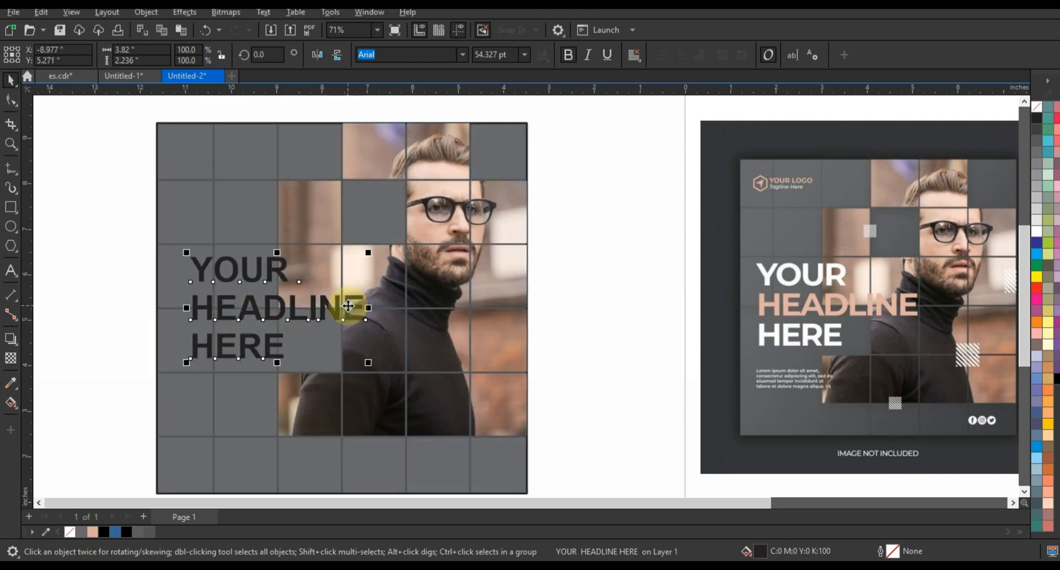
Step: Split the headline into separate lines, color YOUR and HERE white, and fill HEADLINE with the document palette's peach
{"action": "key", "text": "ctrl"}
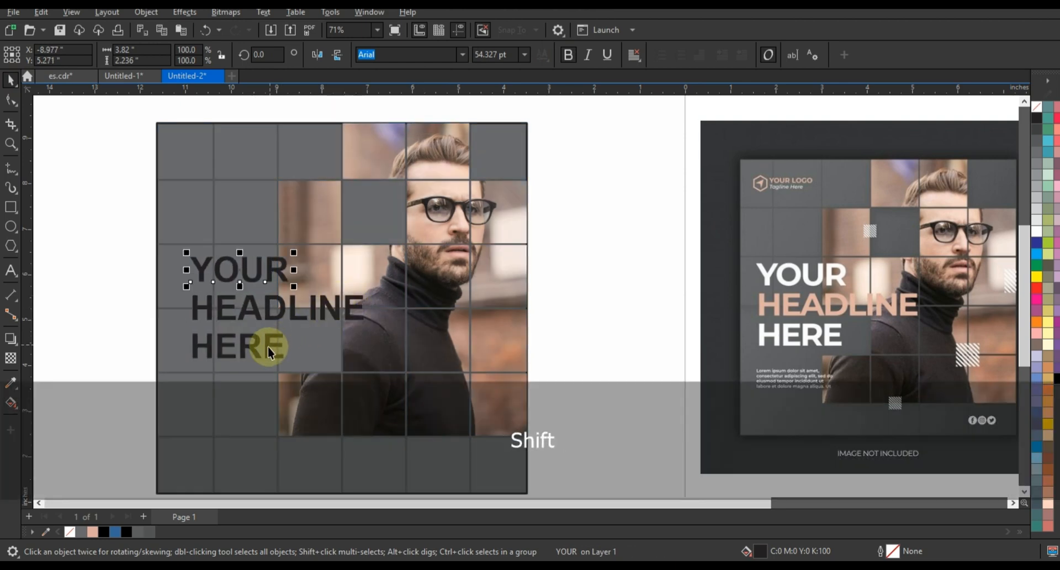
{"action": "left_click", "coordinate": [267, 346], "text": "shift"}
{"action": "left_click", "coordinate": [1037, 235]}
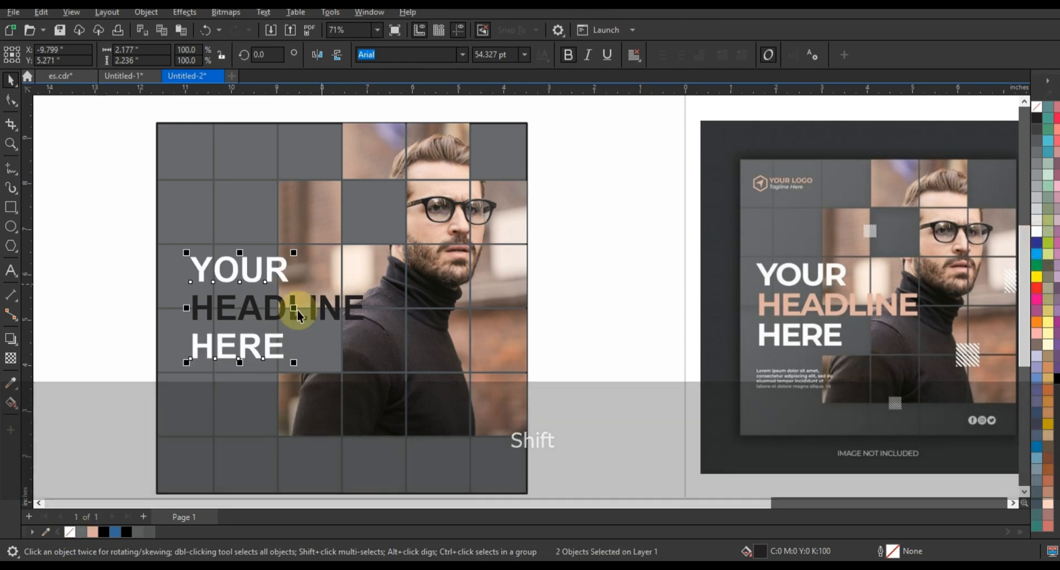
{"action": "left_click", "coordinate": [280, 312]}
{"action": "left_click", "coordinate": [92, 531]}
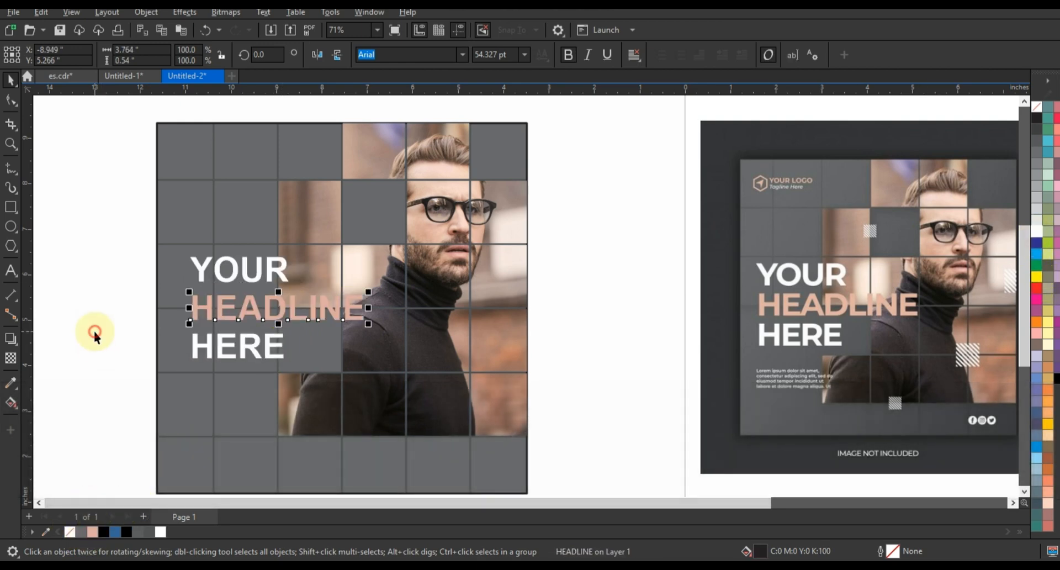
{"action": "key", "text": "Escape"}
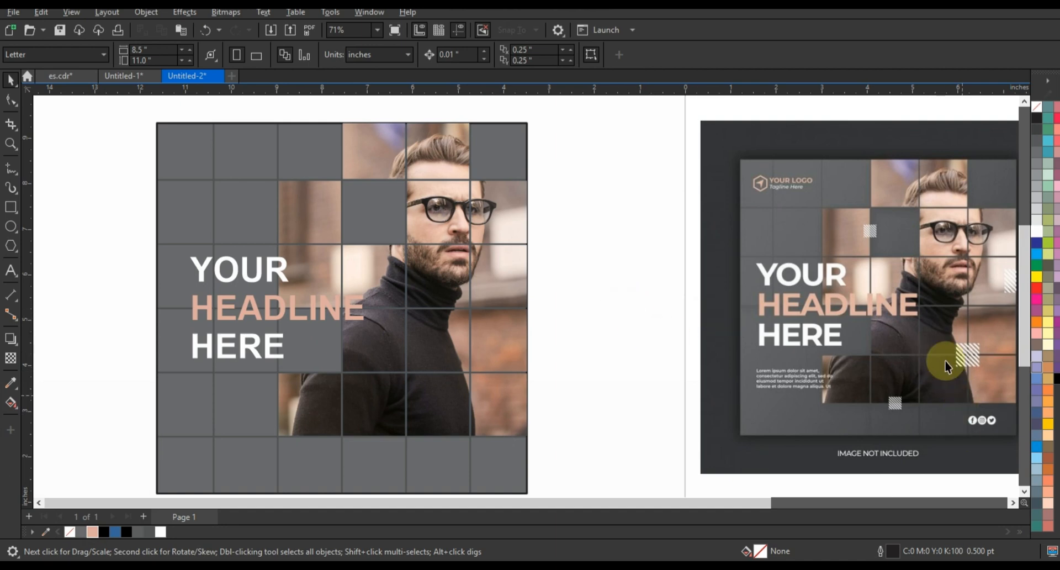
Step: Between the design and the reference, draw a square about 1.86 inches wide and a vertical strip about 0.07 by 3.3 inches crossing it
{"action": "left_click", "coordinate": [10, 207]}
{"action": "left_click_drag", "start_coordinate": [567, 224], "coordinate": [623, 310]}
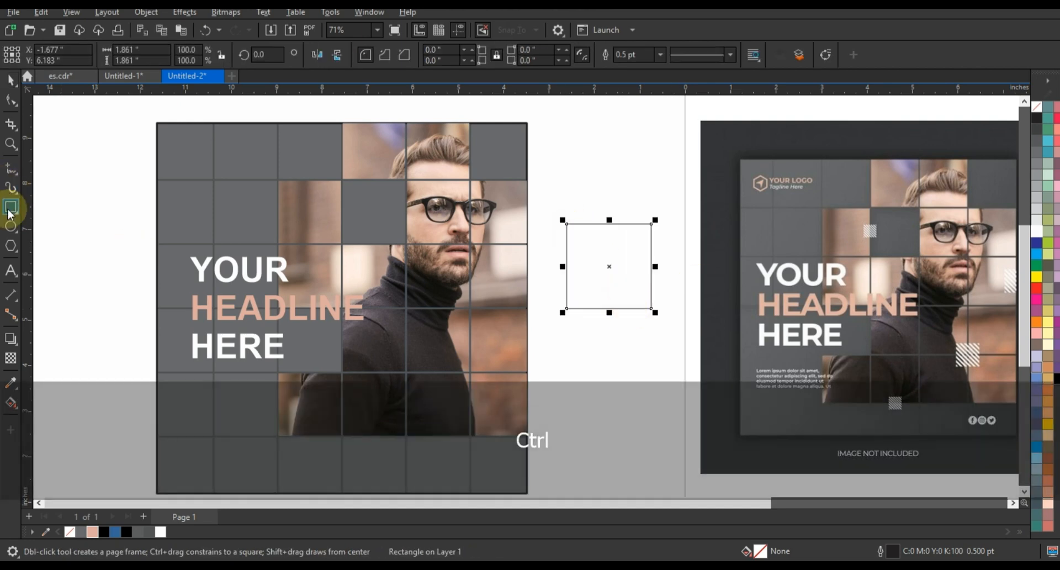
{"action": "left_click_drag", "start_coordinate": [638, 188], "coordinate": [641, 343]}
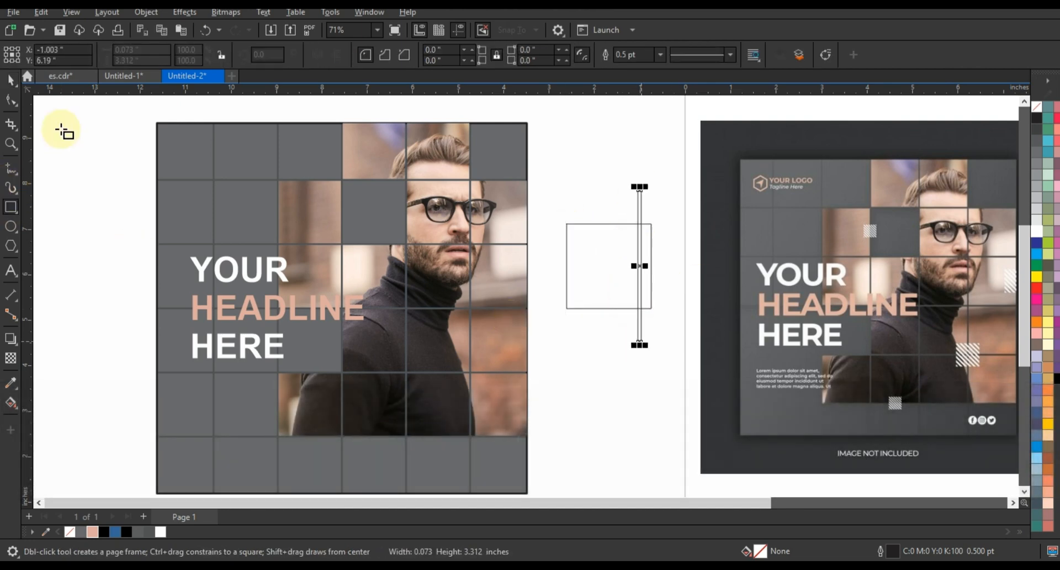
Step: Copy the thin strip slightly to the left and repeat the duplication to form an evenly spaced row about 2.7 inches wide
{"action": "left_click", "coordinate": [15, 83]}
{"action": "left_click_drag", "start_coordinate": [635, 212], "coordinate": [622, 219]}
{"action": "key", "text": "ctrl+r"}
{"action": "key", "text": "ctrl+r"}
{"action": "key", "text": "ctrl+r"}
{"action": "key", "text": "ctrl+r"}
{"action": "key", "text": "ctrl+r"}
{"action": "key", "text": "ctrl+r"}
{"action": "key", "text": "ctrl+r"}
{"action": "key", "text": "ctrl+r"}
{"action": "key", "text": "ctrl+r"}
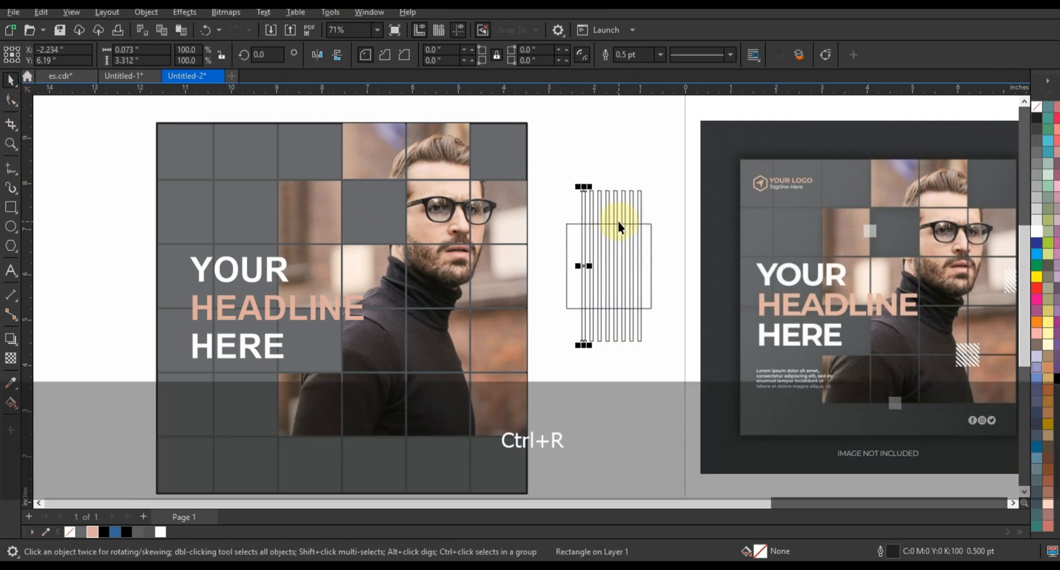
{"action": "key", "text": "ctrl+r"}
{"action": "key", "text": "ctrl+r"}
{"action": "key", "text": "ctrl+r"}
{"action": "key", "text": "ctrl+r"}
{"action": "key", "text": "ctrl+r"}
{"action": "key", "text": "ctrl+r"}
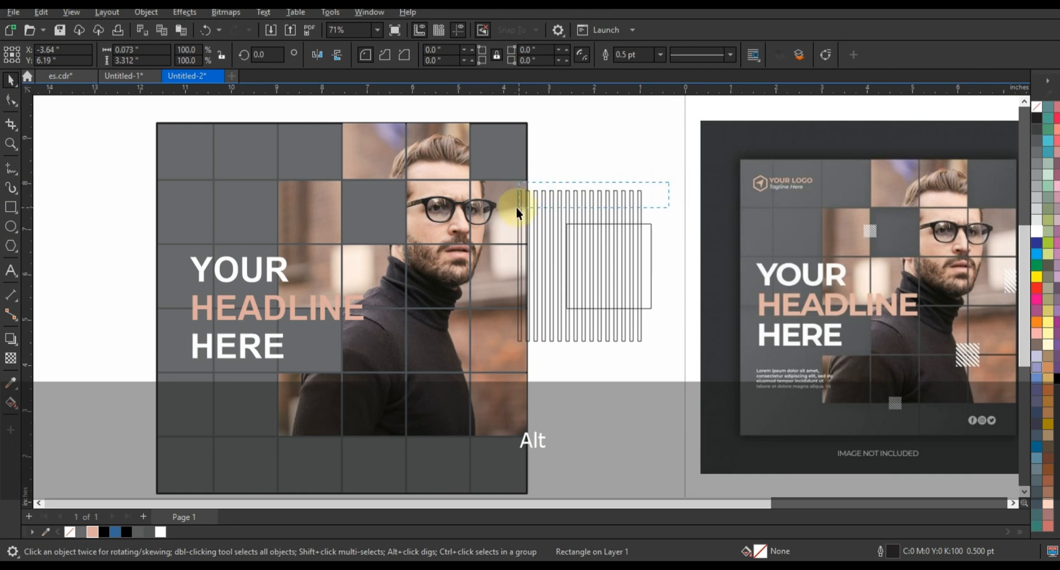
Step: Weld all the thin strips into one shape and rotate it about 32 degrees so the stripes run diagonally
{"action": "left_click_drag", "start_coordinate": [516, 208], "coordinate": [514, 207]}
{"action": "left_click", "coordinate": [508, 163], "text": "shift"}
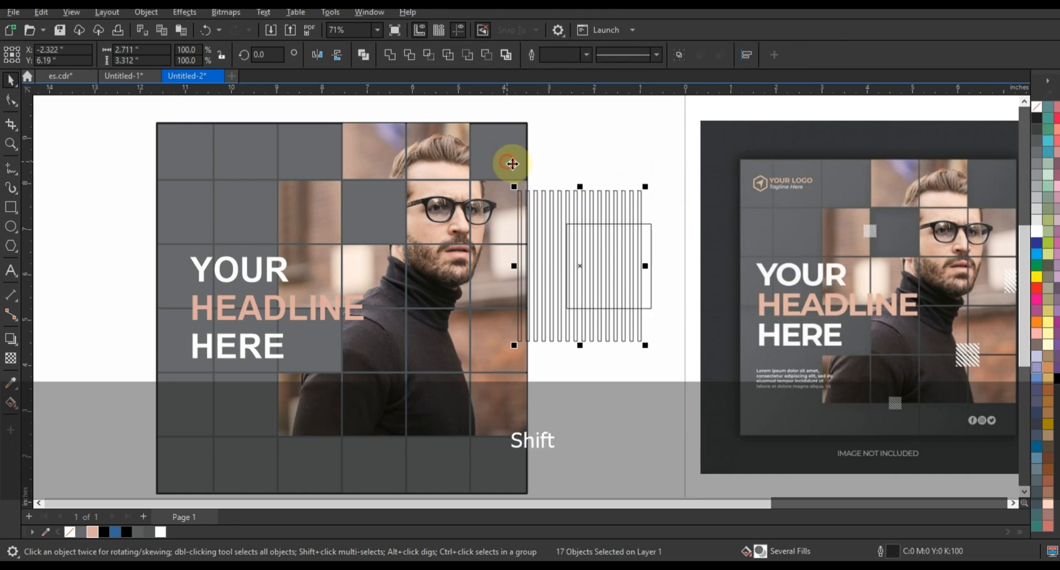
{"action": "left_click", "coordinate": [396, 61]}
{"action": "left_click", "coordinate": [615, 208]}
{"action": "left_click_drag", "start_coordinate": [651, 350], "coordinate": [688, 301]}
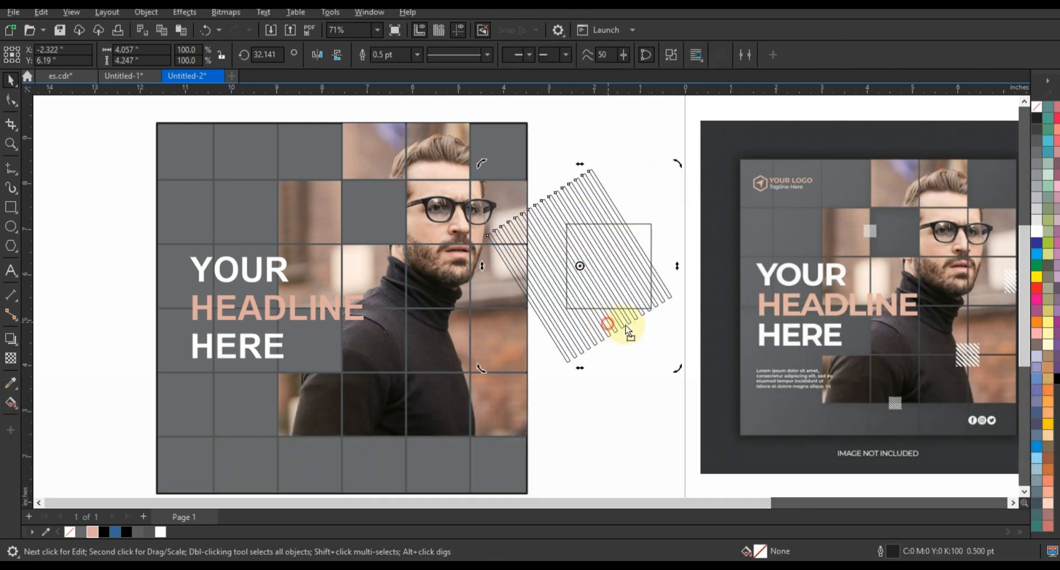
Step: Move the rotated stripes over the outlined square so they cover it, fill them white and remove their outline
{"action": "left_click_drag", "start_coordinate": [625, 326], "coordinate": [636, 321]}
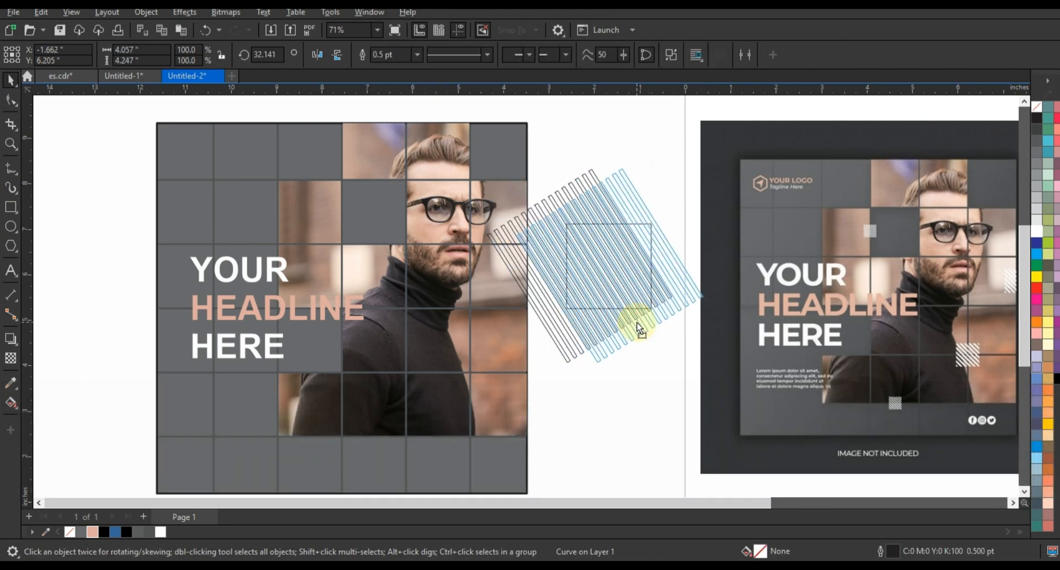
{"action": "left_click", "coordinate": [1035, 233]}
{"action": "right_click", "coordinate": [1035, 108]}
{"action": "left_click", "coordinate": [1019, 120]}
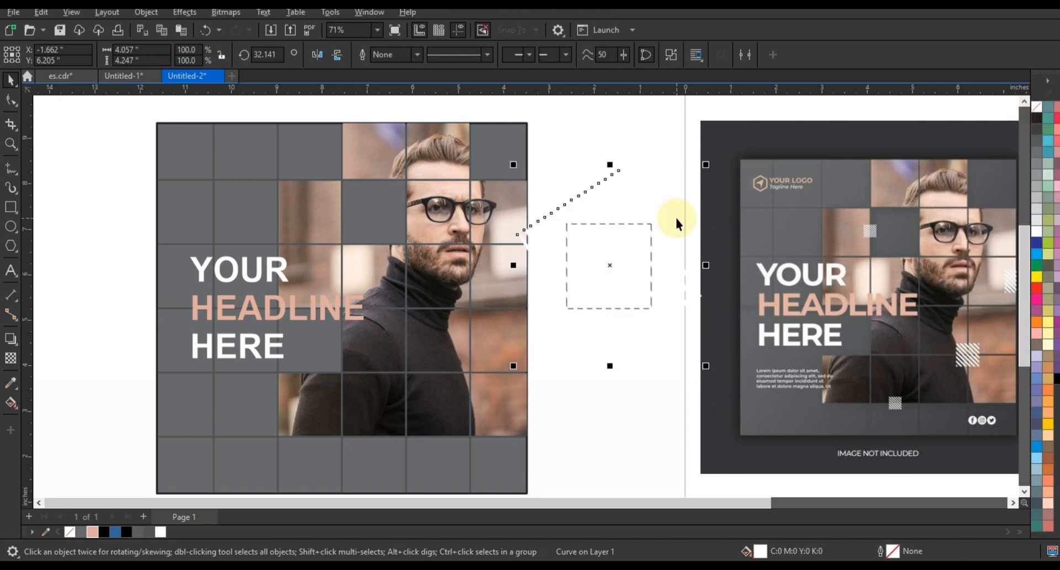
Step: PowerClip the white diagonal stripes inside the outlined square
{"action": "key", "text": "shift+Page_Down"}
{"action": "key", "text": "w"}
{"action": "left_click", "coordinate": [665, 248]}
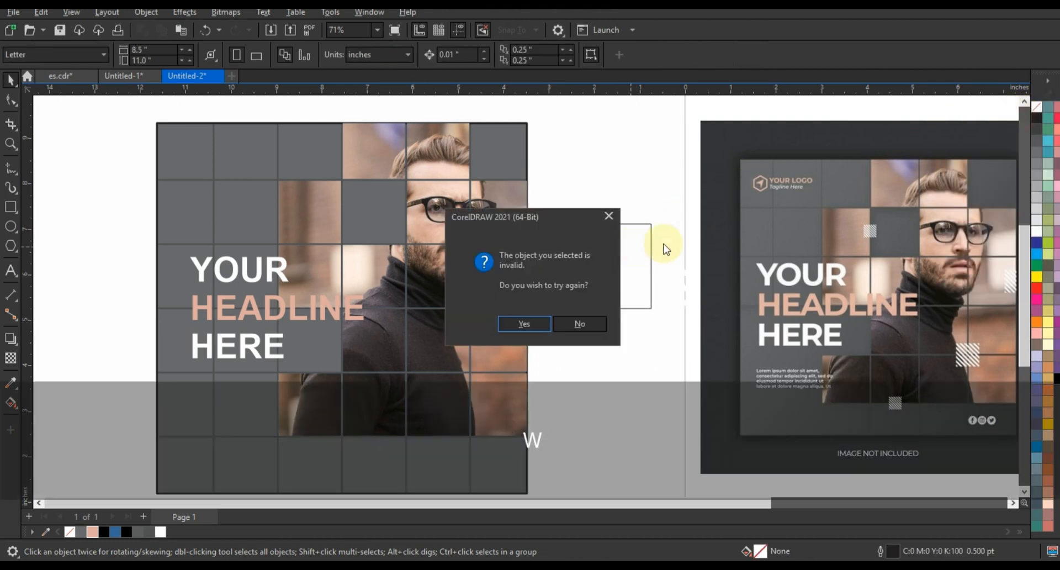
{"action": "left_click", "coordinate": [531, 325]}
{"action": "left_click", "coordinate": [639, 222]}
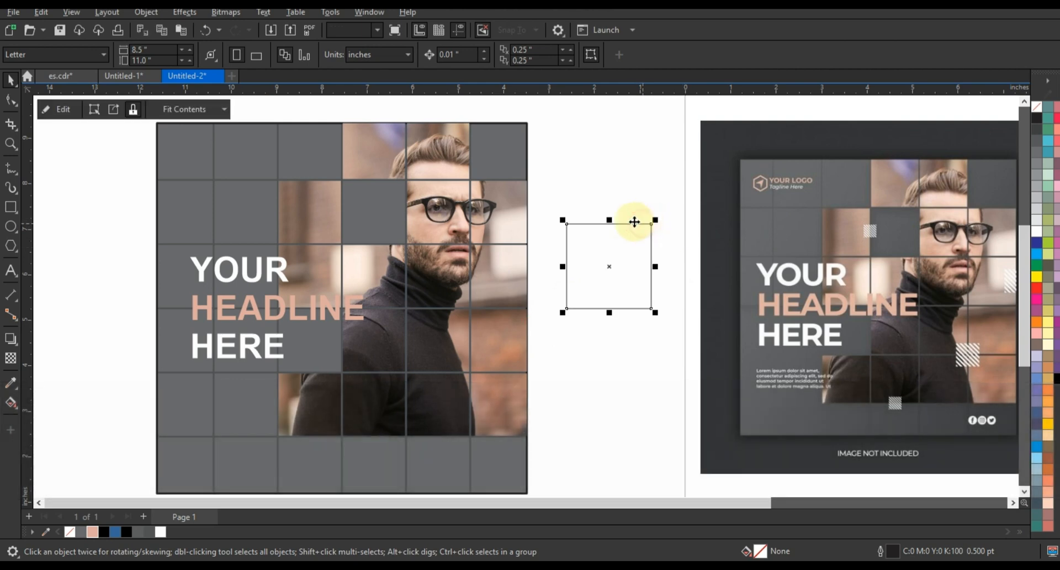
Step: Remove the striped square's outline, scale it to about 0.75 inches and place it on the grid crossing in the photo's lower-right area
{"action": "right_click", "coordinate": [1037, 110]}
{"action": "left_click", "coordinate": [1016, 121]}
{"action": "mouse_move", "coordinate": [655, 221]}
{"action": "left_mouse_down"}
{"action": "mouse_move", "coordinate": [634, 244]}
{"action": "mouse_move", "coordinate": [646, 238]}
{"action": "left_mouse_up"}
{"action": "mouse_move", "coordinate": [608, 265]}
{"action": "left_mouse_down"}
{"action": "mouse_move", "coordinate": [458, 369]}
{"action": "mouse_move", "coordinate": [474, 369]}
{"action": "left_mouse_up"}
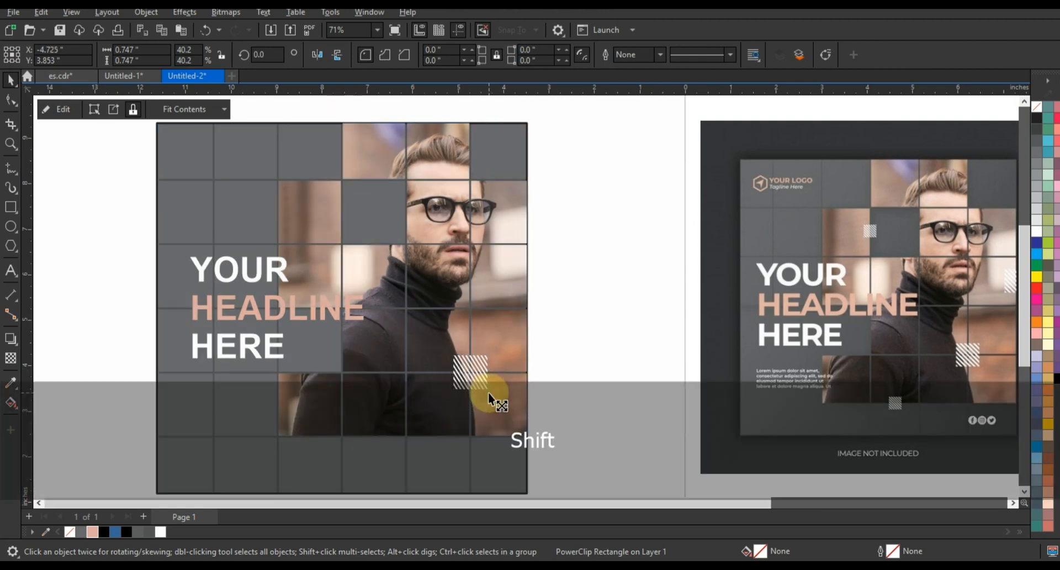
Step: Copy the striped square to the photo's right edge beside the chin and PowerClip the copy inside the grid-shaped photo
{"action": "left_click", "coordinate": [632, 390]}
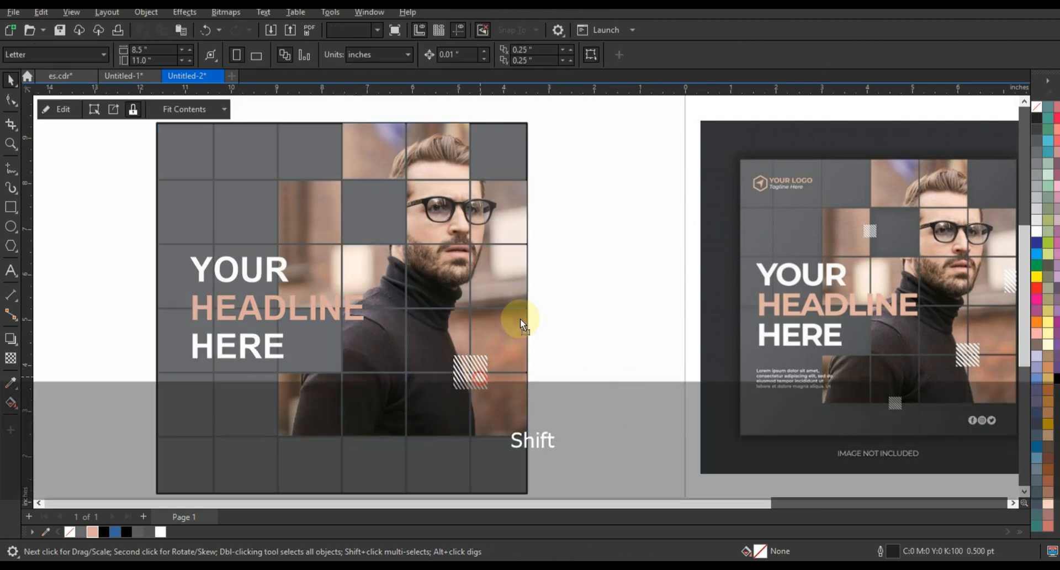
{"action": "left_click_drag", "start_coordinate": [520, 318], "coordinate": [536, 282]}
{"action": "right_click", "coordinate": [536, 282]}
{"action": "key", "text": "w"}
{"action": "left_click", "coordinate": [490, 287]}
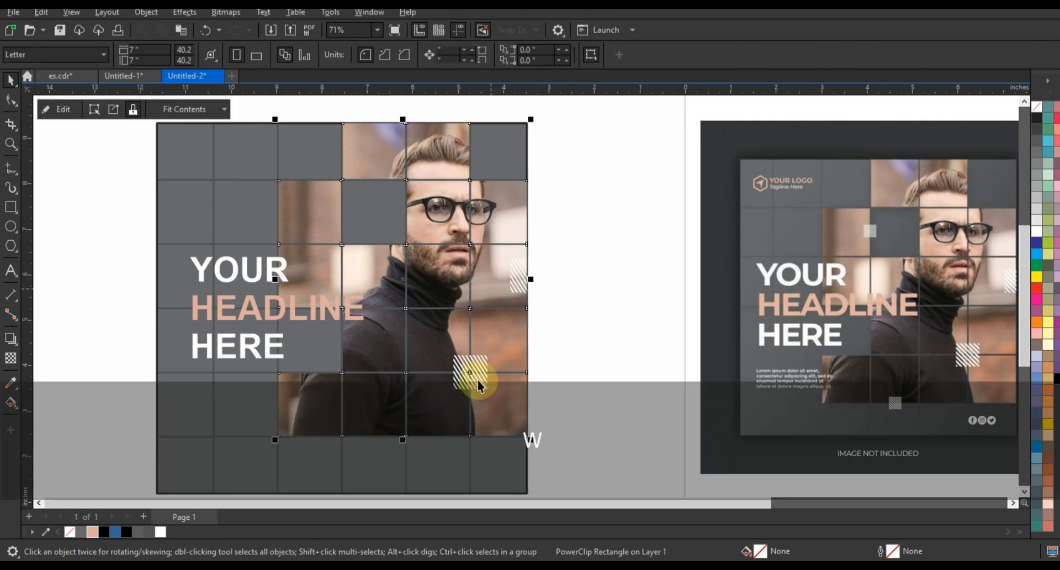
Step: Copy the lower striped square to the photo's upper-left grid line beside the empty tile and shrink the copy to about 0.48 inches
{"action": "left_click_drag", "start_coordinate": [478, 386], "coordinate": [355, 238]}
{"action": "left_click_drag", "start_coordinate": [375, 244], "coordinate": [337, 212]}
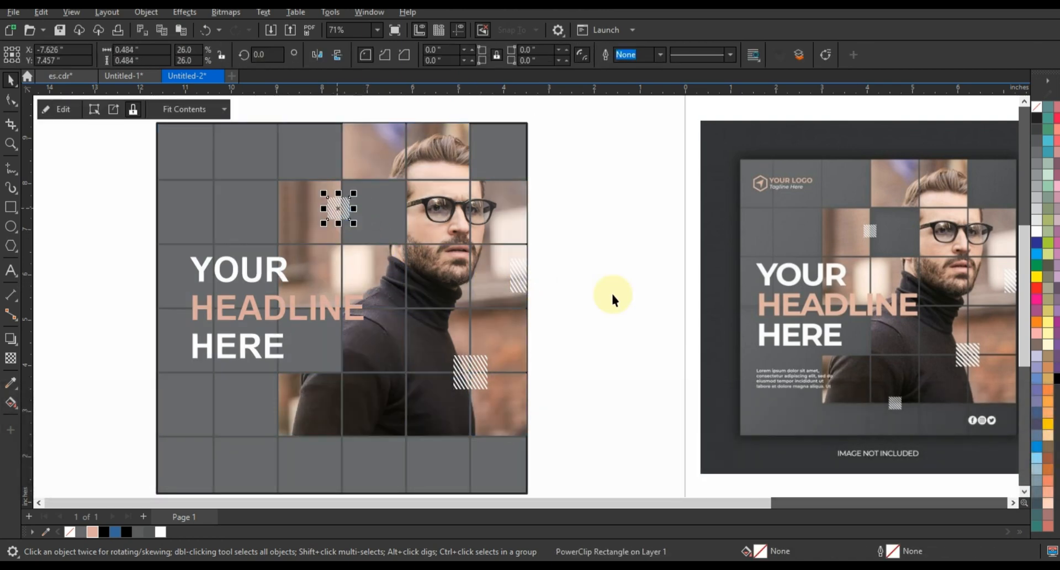
{"action": "left_click", "coordinate": [595, 359]}
{"action": "key", "text": "F3"}
{"action": "key", "text": "Escape"}
{"action": "left_click", "coordinate": [586, 406]}
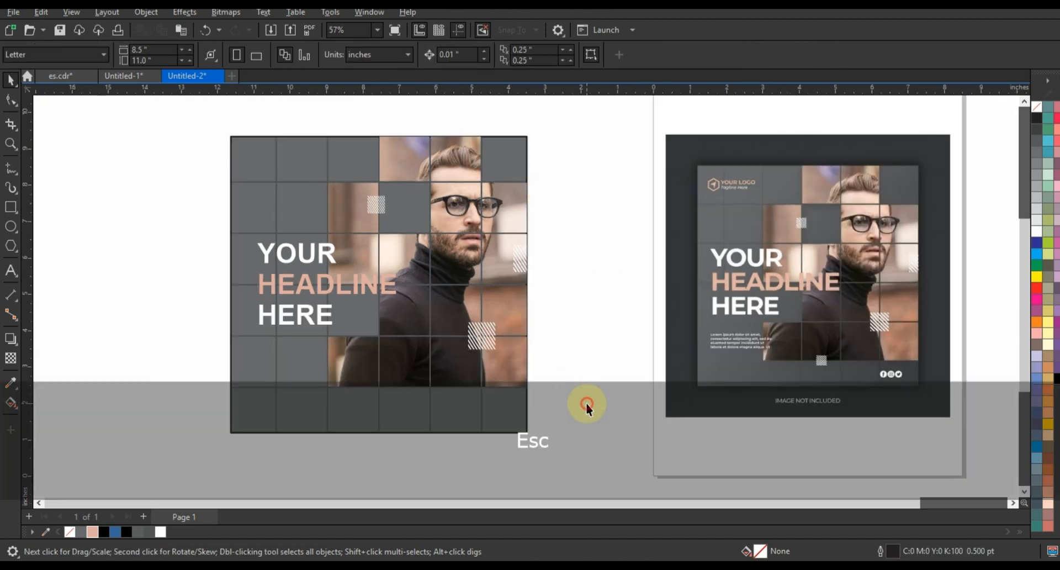